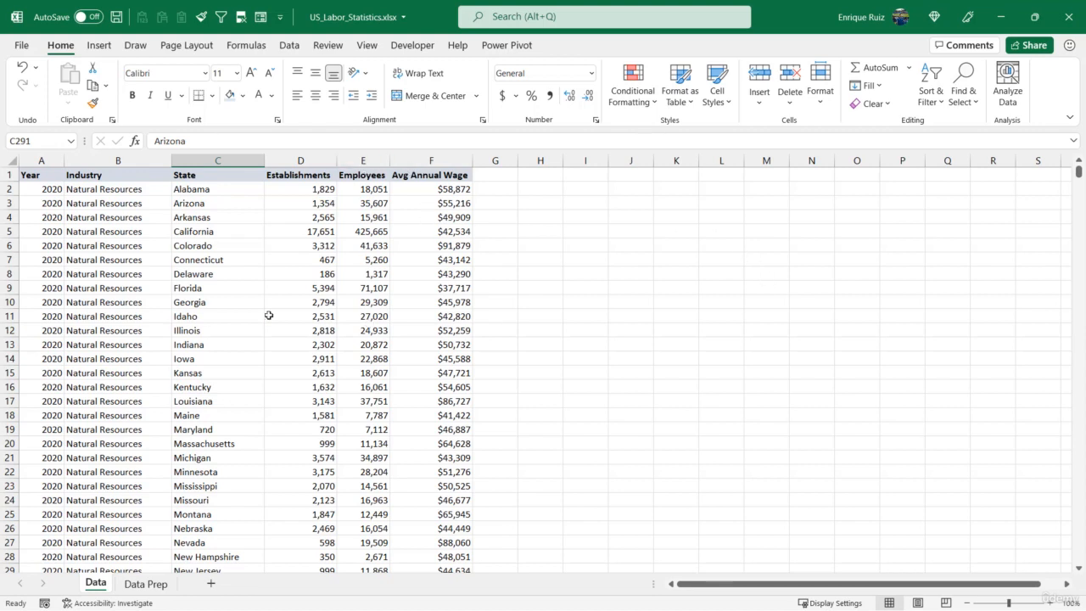
Step: On the Data Prep sheet, enter the table title WAGE & EMPLOYEE TRENDS in cell J1
{"action": "left_click", "coordinate": [148, 584]}
{"action": "scroll", "coordinate": [520, 258], "scroll_direction": "up", "scroll_amount": 4}
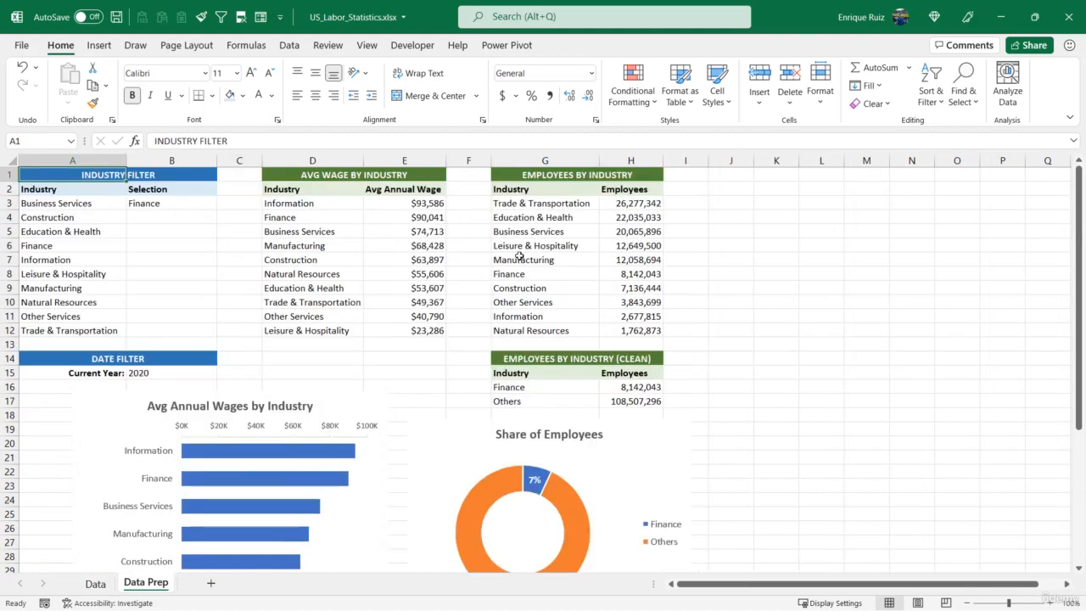
{"action": "left_click", "coordinate": [718, 174]}
{"action": "type", "text": "WAG"}
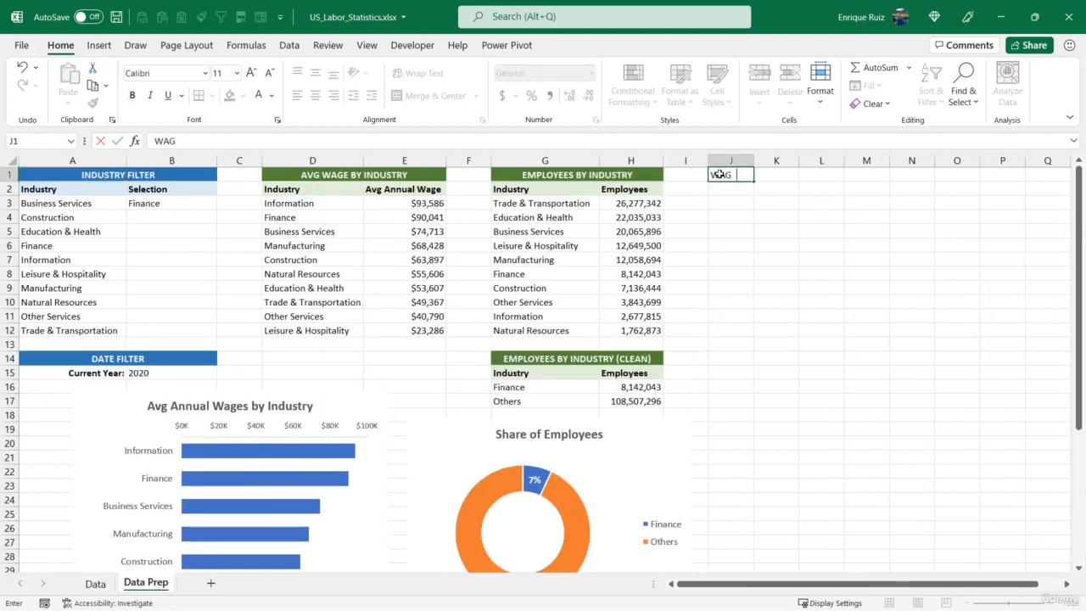
{"action": "type", "text": "E & EMPLO"}
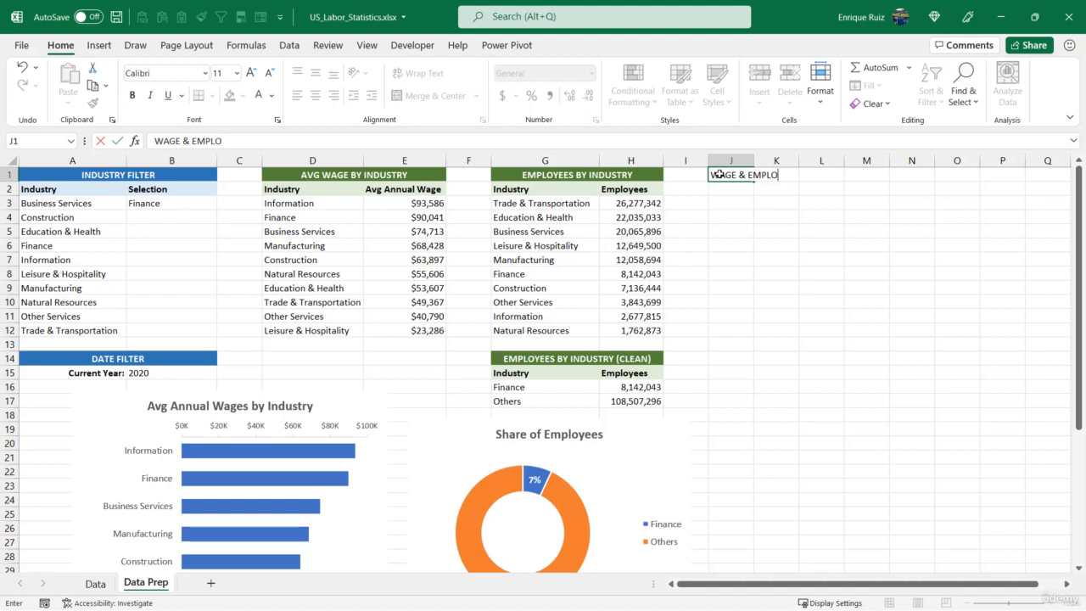
{"action": "type", "text": "YEE TRENDS"}
{"action": "key", "text": "Return"}
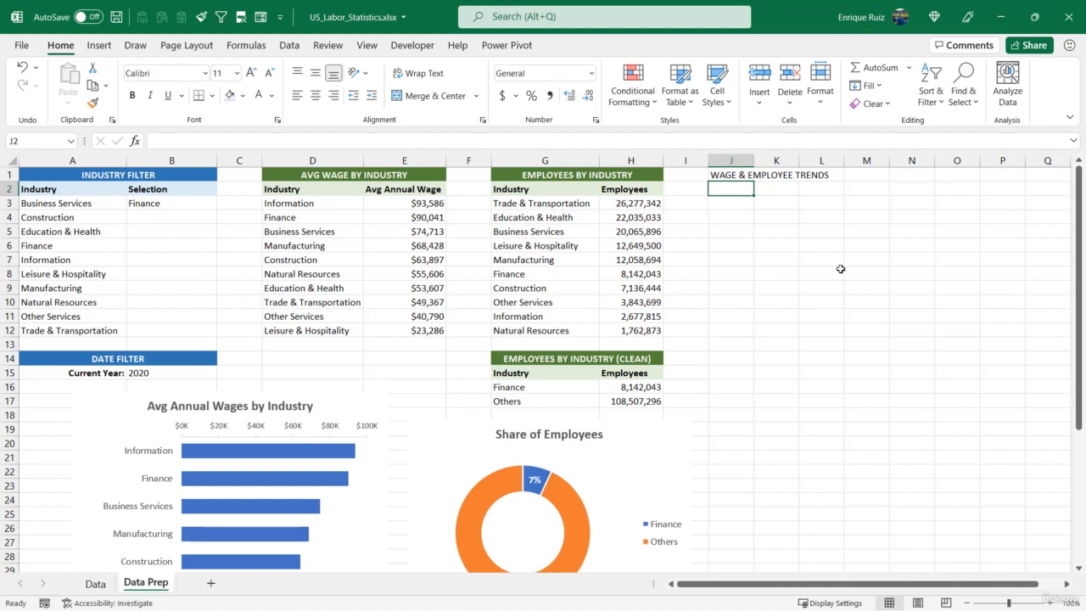
Step: Add the column headers Year, Avg Wage and Employees in cells J2 through L2
{"action": "type", "text": "Ye"}
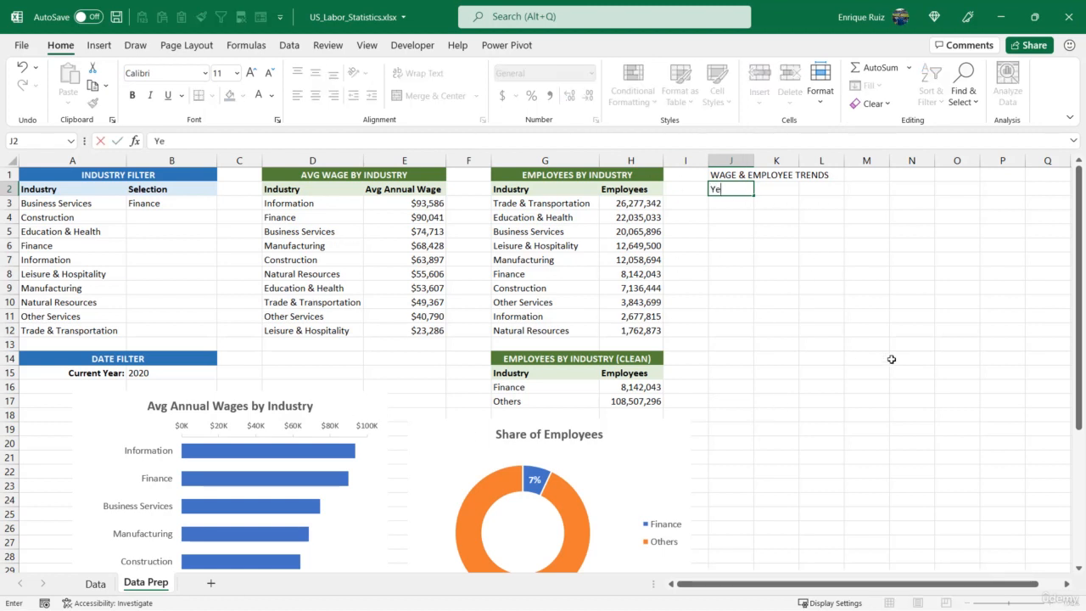
{"action": "type", "text": "ar"}
{"action": "key", "text": "Tab"}
{"action": "type", "text": "Avg Wage"}
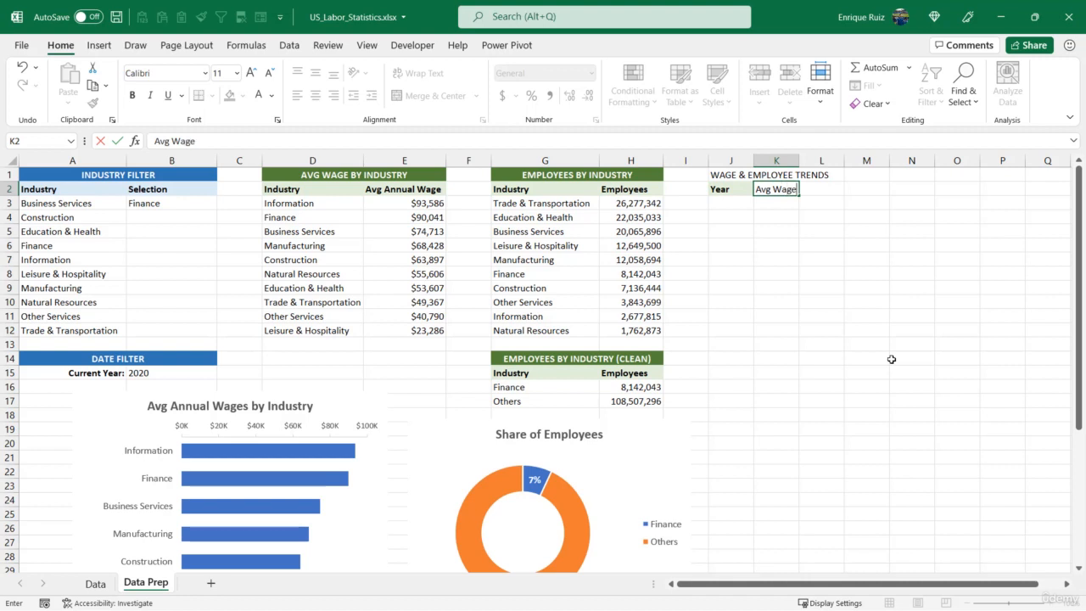
{"action": "key", "text": "Tab"}
{"action": "type", "text": "Employe"}
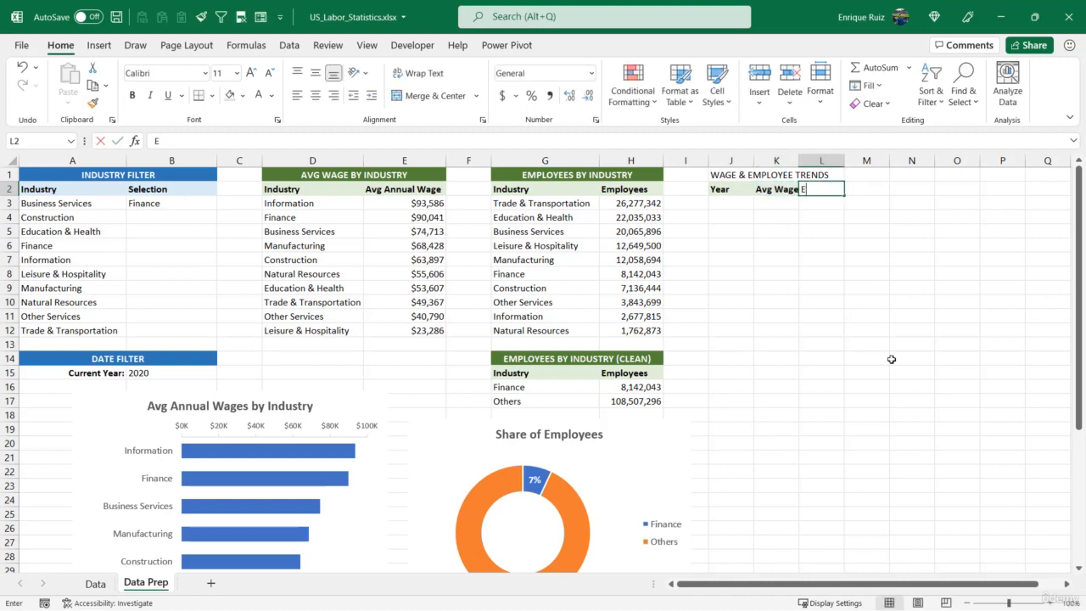
{"action": "key", "text": "Return"}
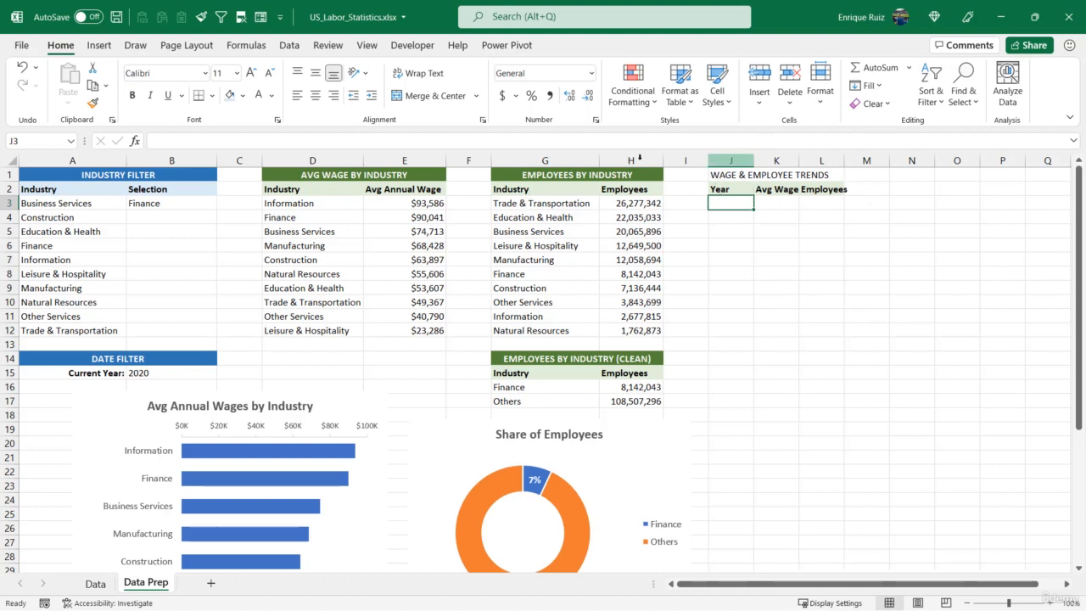
Step: Copy the EMPLOYEES BY INDUSTRY title formatting onto the new title across J1:L1 and widen columns K and L
{"action": "left_click", "coordinate": [518, 175]}
{"action": "left_click", "coordinate": [92, 103]}
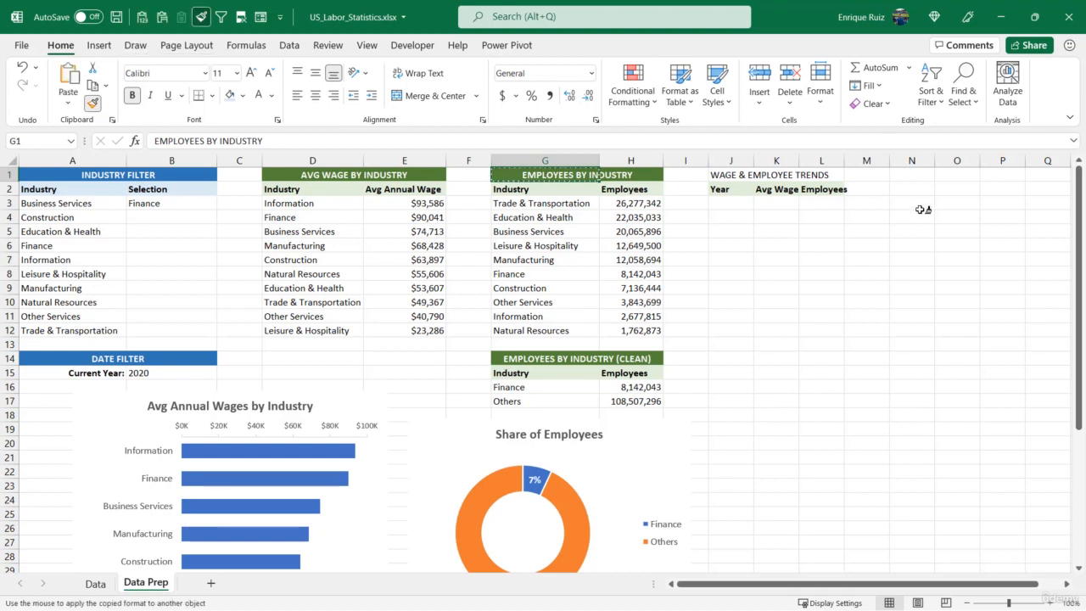
{"action": "left_click_drag", "start_coordinate": [732, 175], "coordinate": [913, 159]}
{"action": "left_click", "coordinate": [776, 160]}
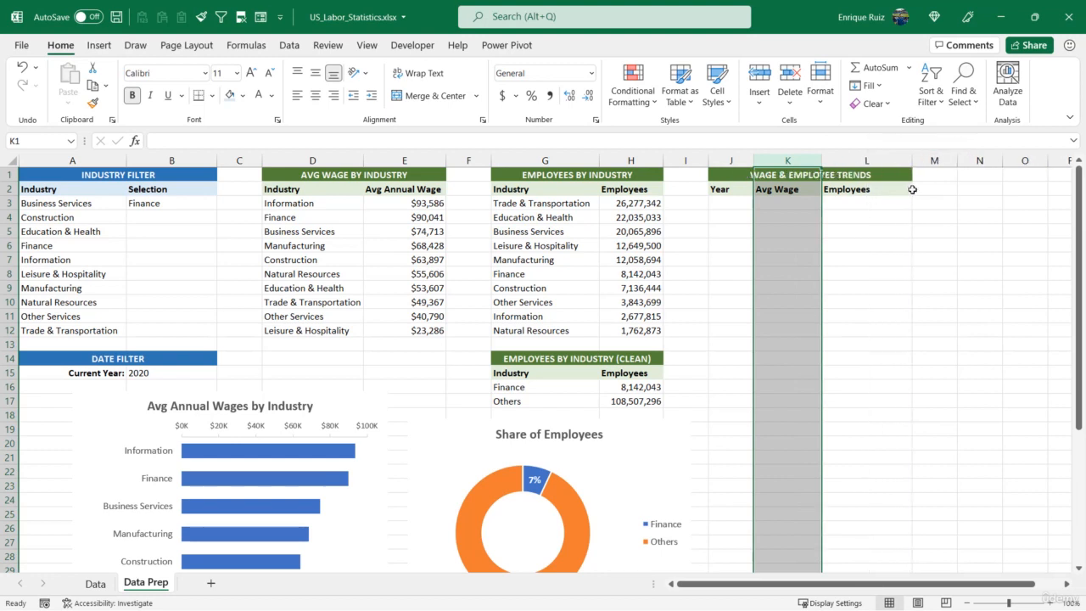
Step: Check the Year column on the Data sheet and fill J3:J6 on Data Prep with the year series 2017 to 2020
{"action": "left_click", "coordinate": [740, 204]}
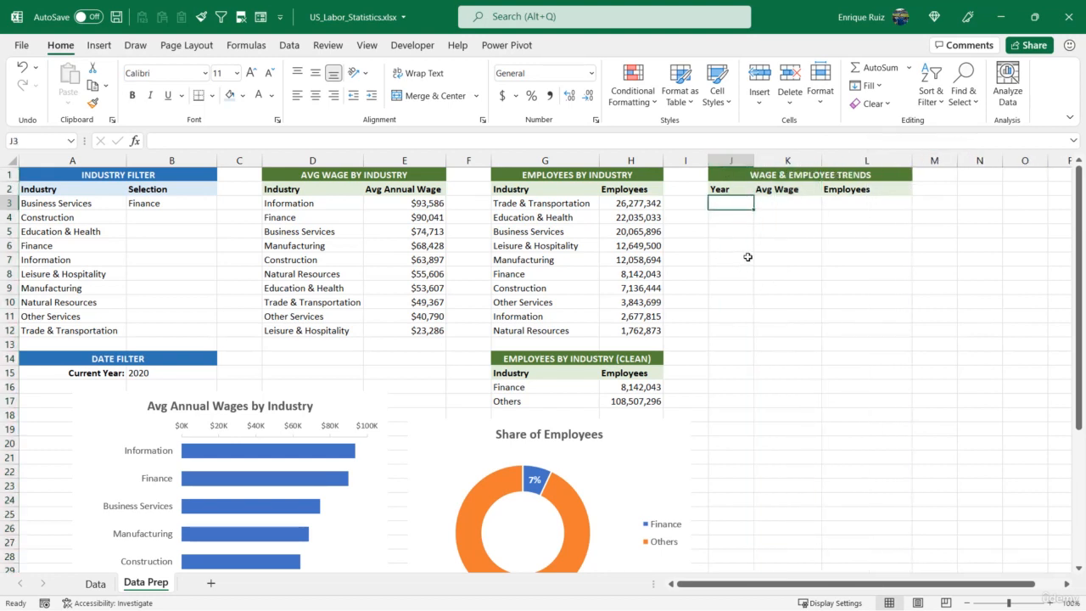
{"action": "left_click", "coordinate": [95, 584]}
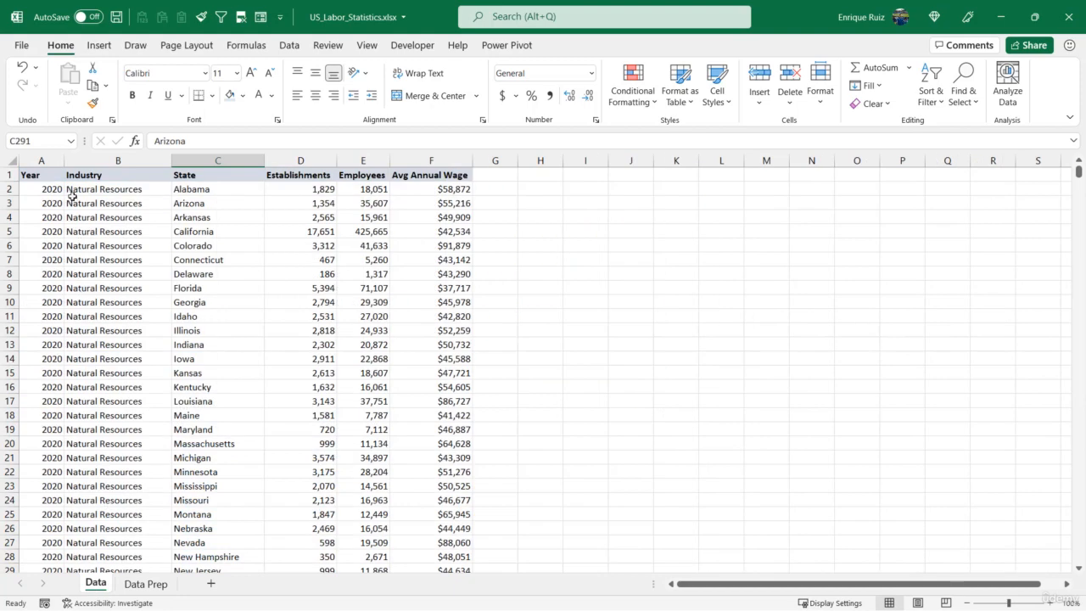
{"action": "left_click_drag", "start_coordinate": [57, 180], "coordinate": [47, 343]}
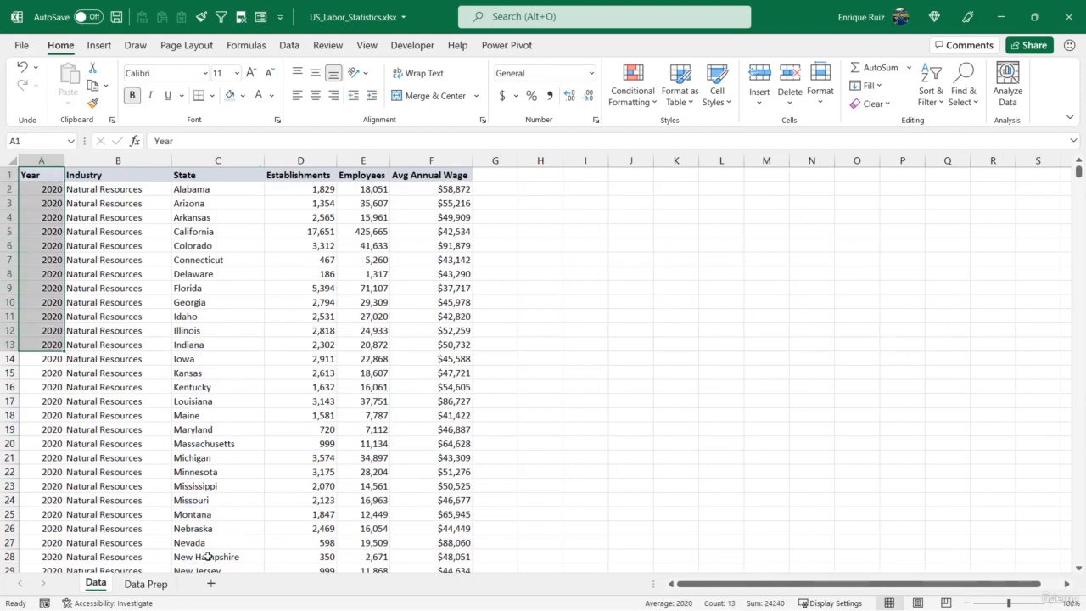
{"action": "left_click", "coordinate": [54, 178]}
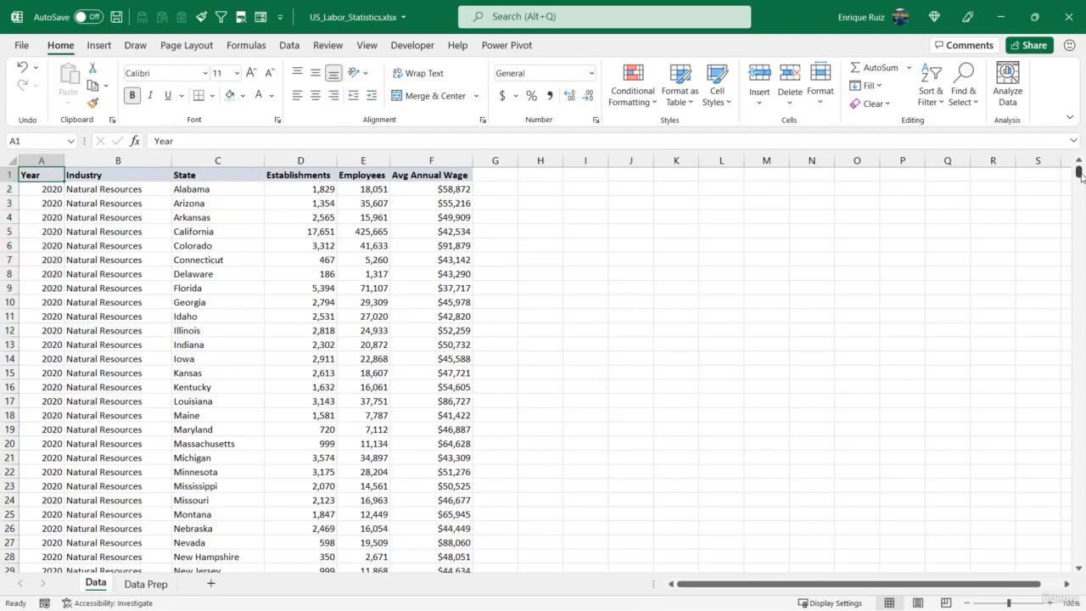
{"action": "mouse_move", "coordinate": [1079, 172]}
{"action": "left_mouse_down"}
{"action": "mouse_move", "coordinate": [1078, 573]}
{"action": "mouse_move", "coordinate": [1079, 172]}
{"action": "left_mouse_up"}
{"action": "left_click", "coordinate": [146, 584]}
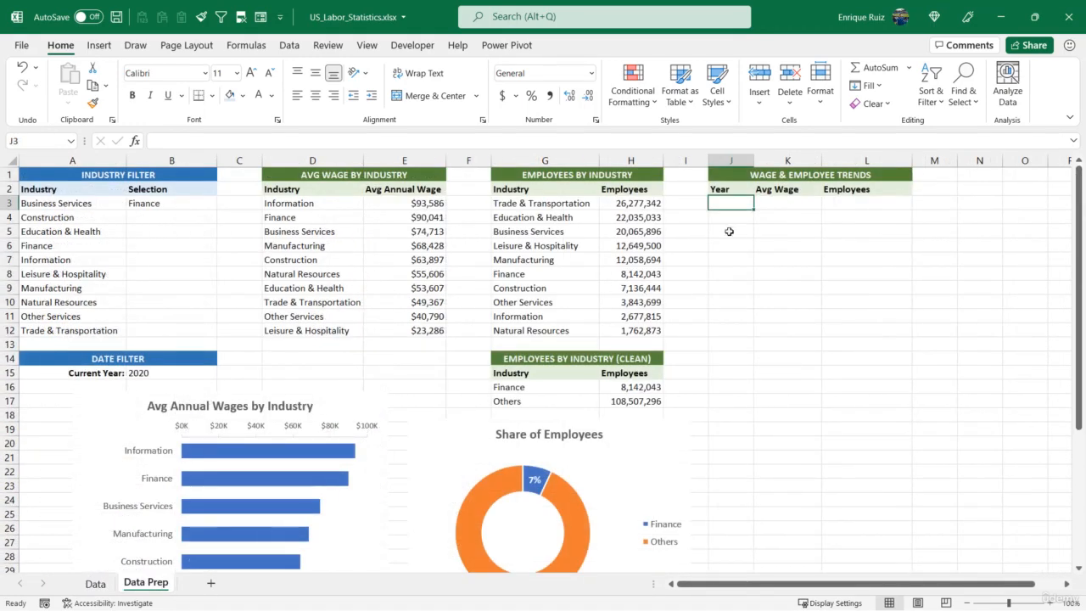
{"action": "type", "text": "2017"}
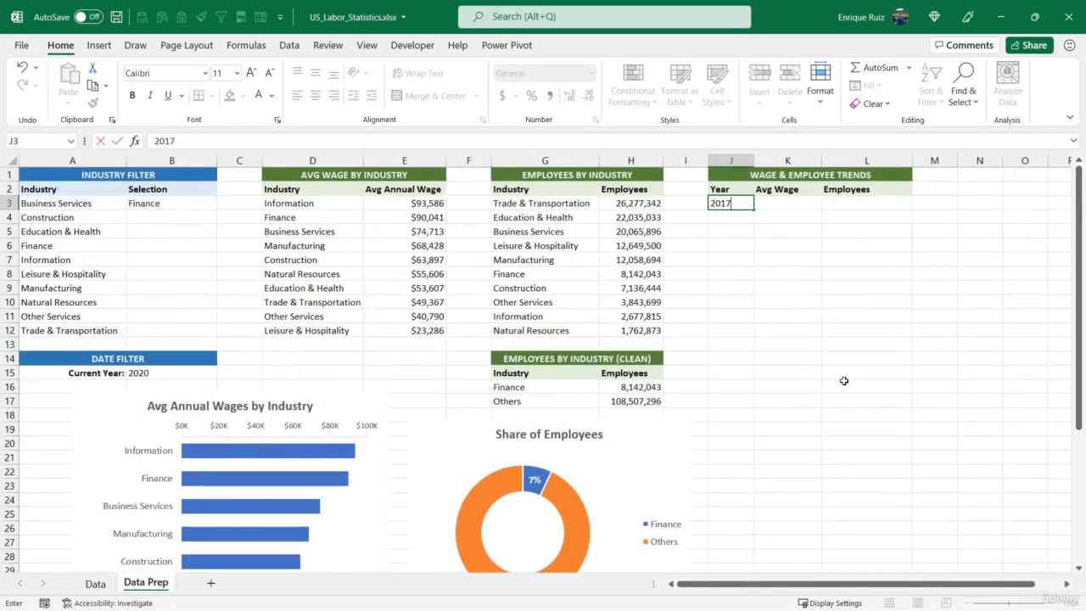
{"action": "key", "text": "Return"}
{"action": "left_click", "coordinate": [740, 203]}
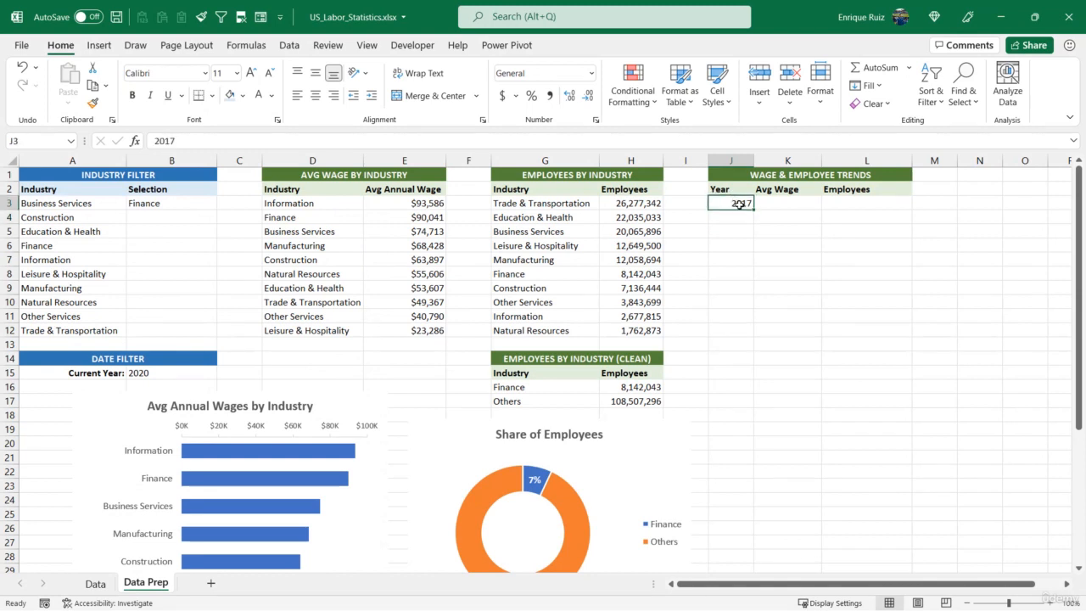
{"action": "left_click_drag", "start_coordinate": [754, 210], "coordinate": [754, 248]}
{"action": "left_click", "coordinate": [764, 263]}
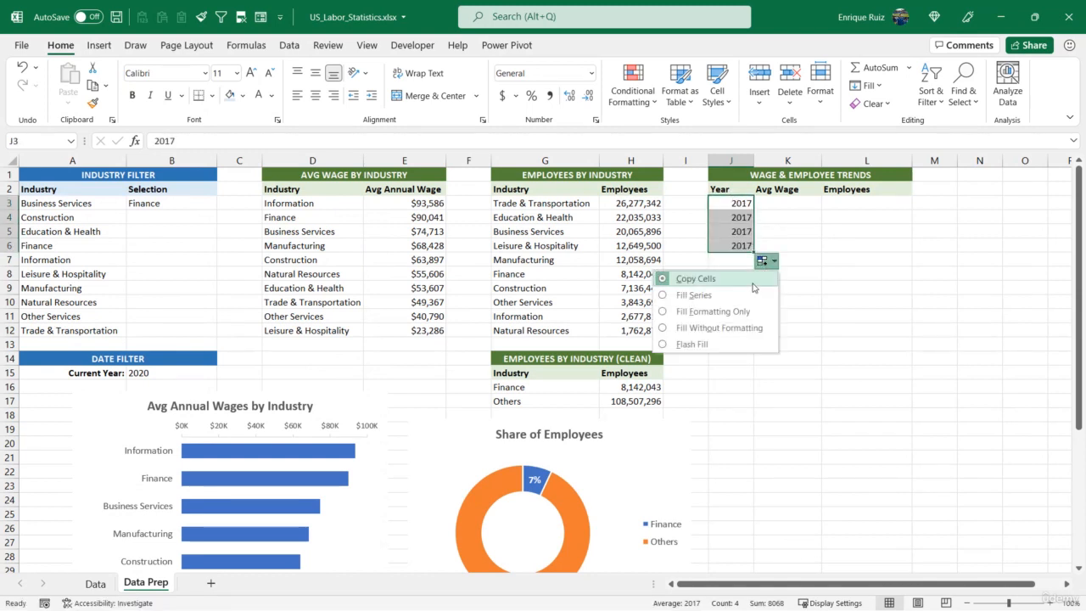
{"action": "left_click", "coordinate": [748, 297]}
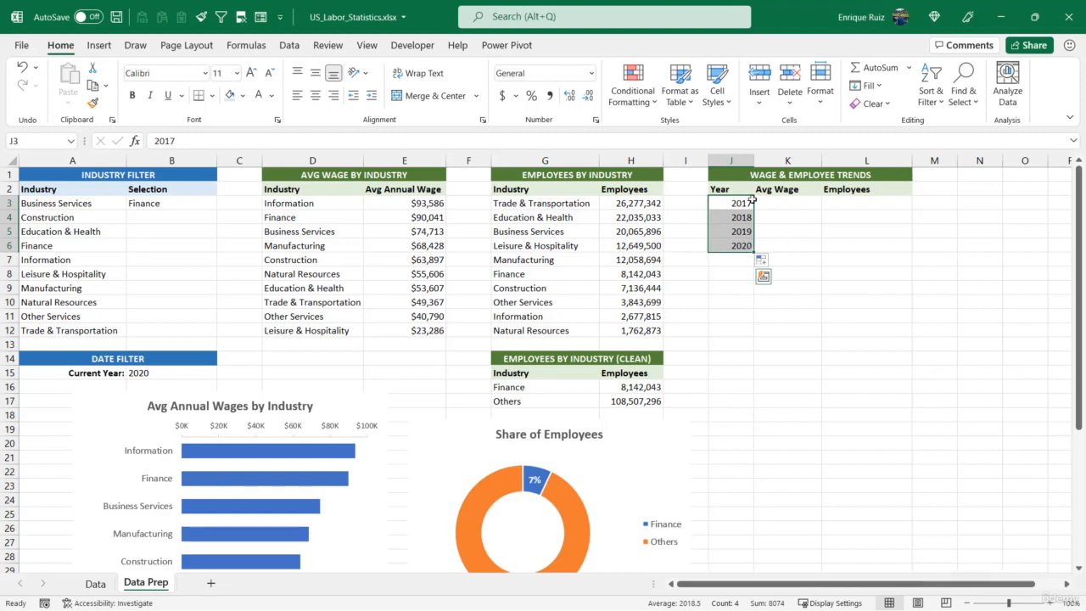
Step: Begin an AVERAGEIFS formula in K3 with the Data sheet's Avg Annual Wage column F:F as the average range
{"action": "left_click", "coordinate": [798, 202]}
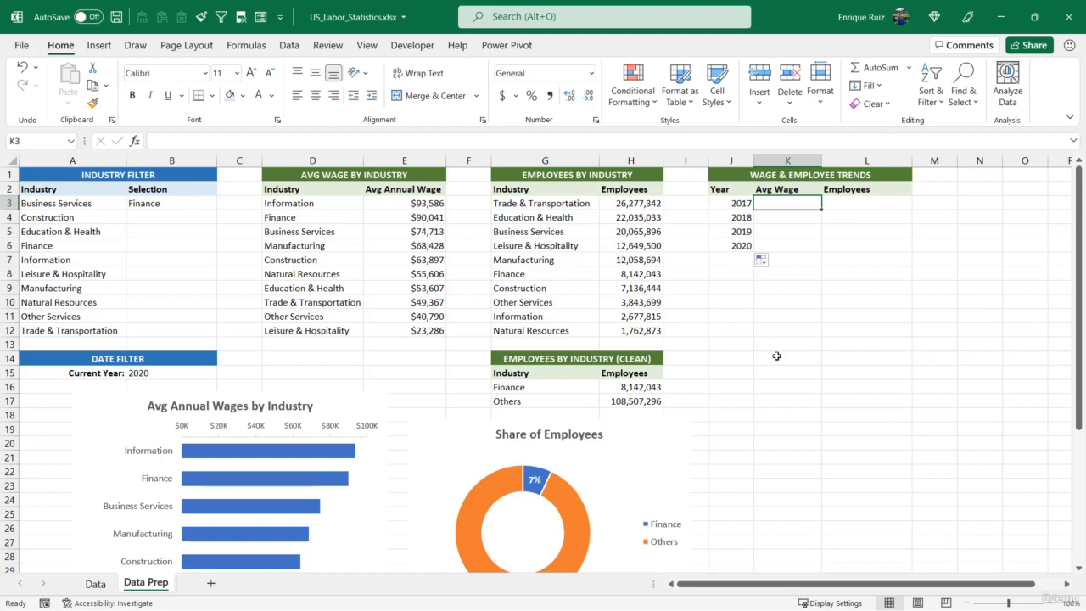
{"action": "type", "text": "=AVERE"}
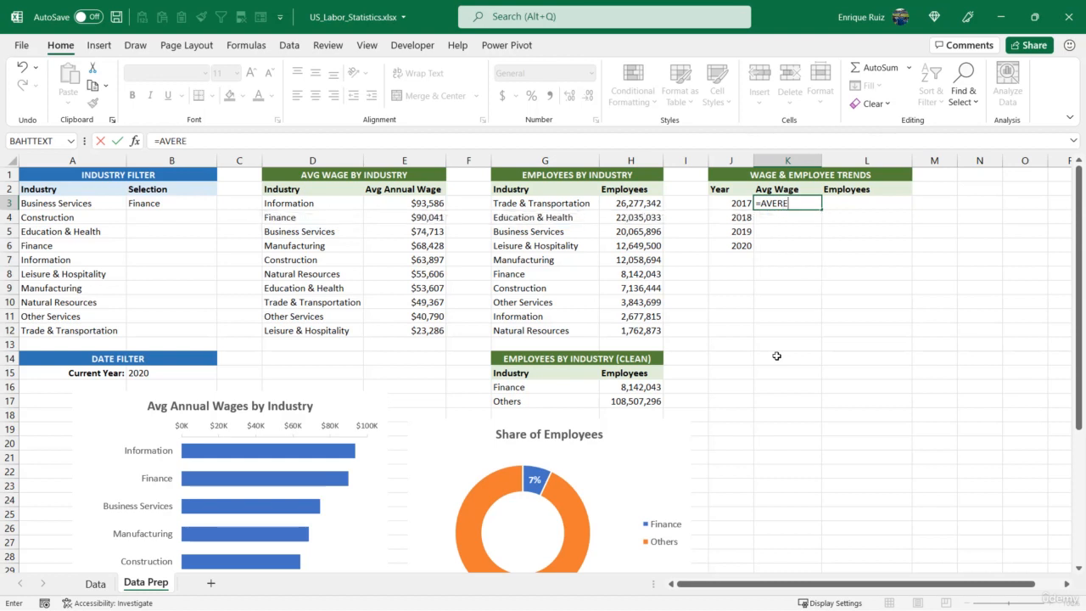
{"action": "key", "text": "BackSpace"}
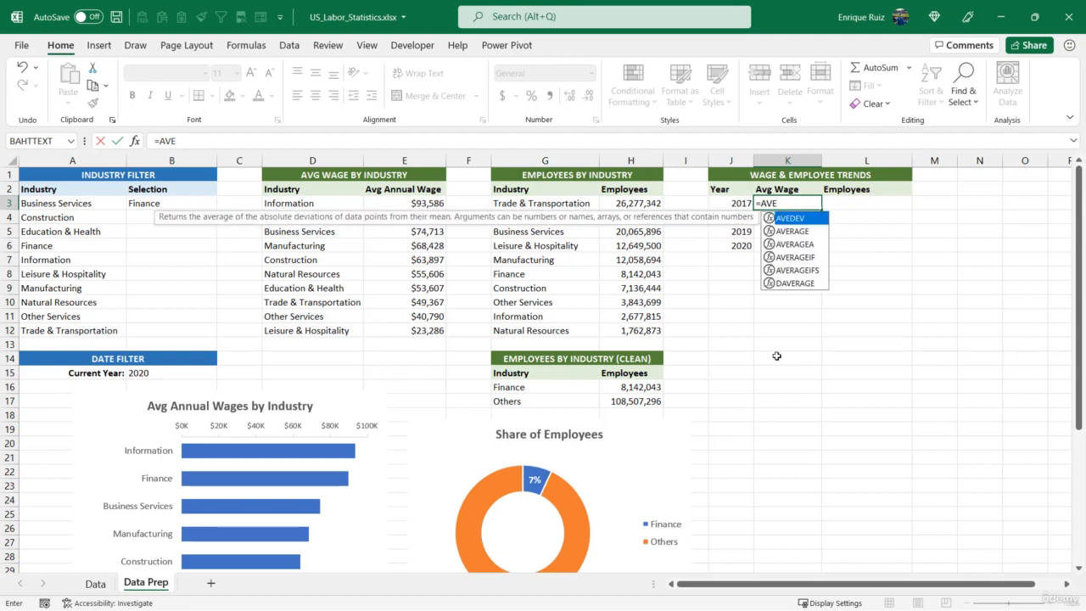
{"action": "type", "text": "RAGEIFS"}
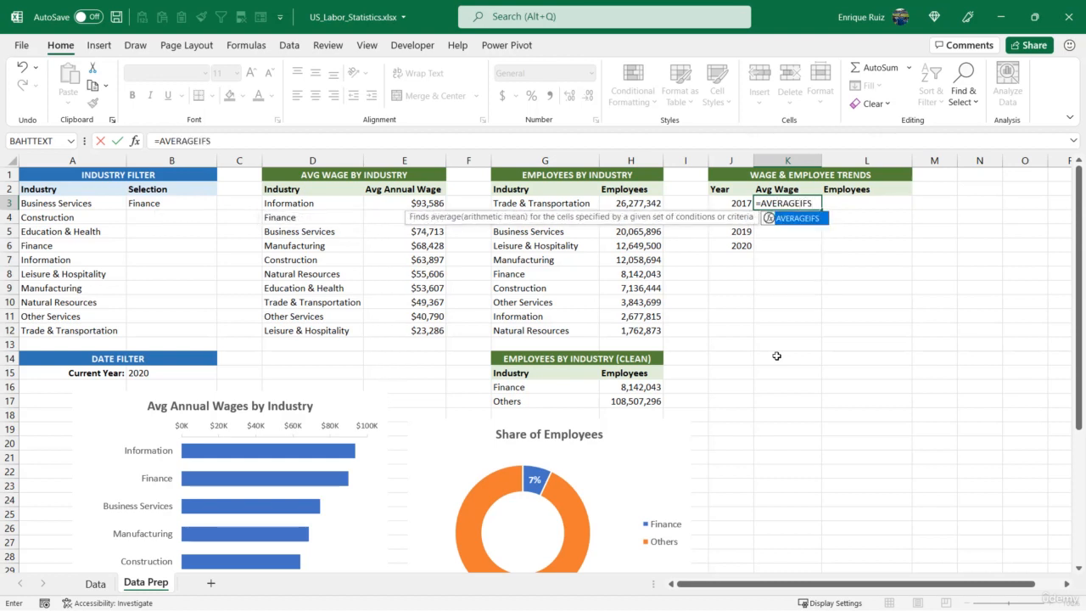
{"action": "type", "text": "("}
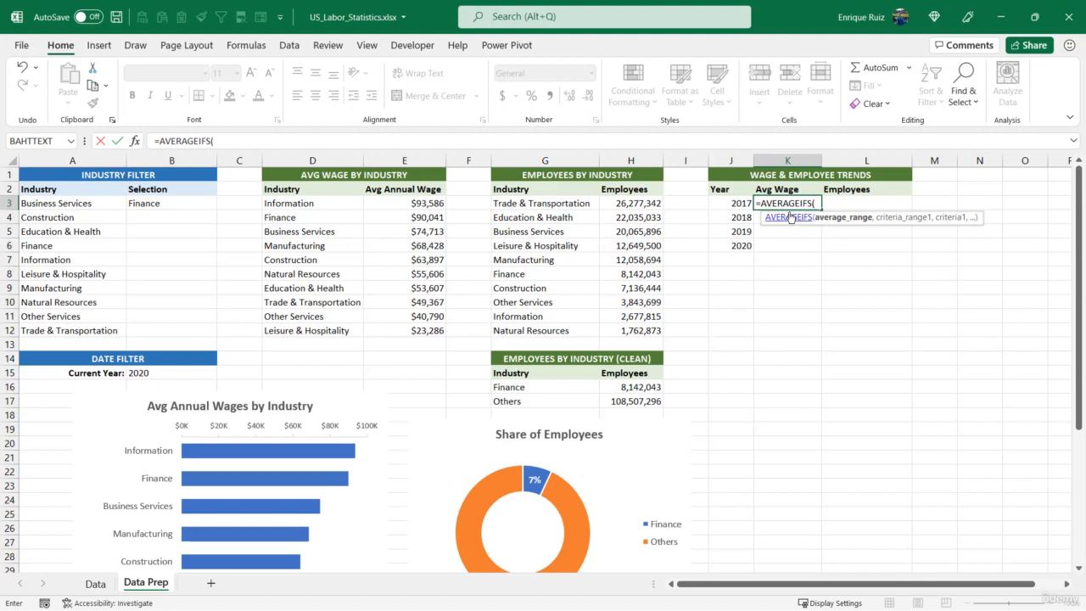
{"action": "left_click", "coordinate": [95, 584]}
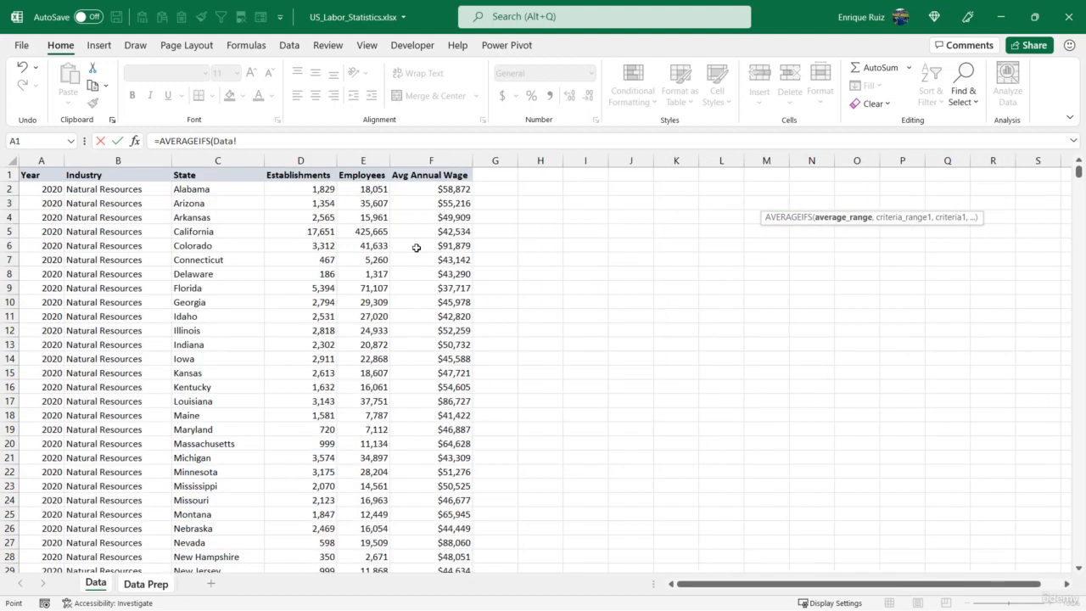
{"action": "left_click", "coordinate": [458, 159]}
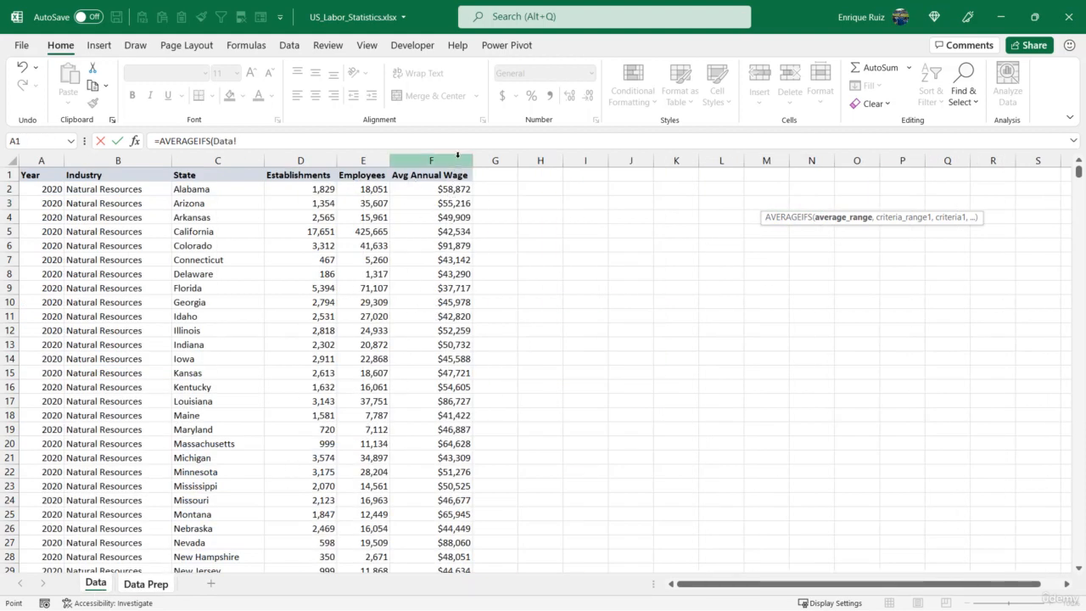
{"action": "type", "text": ","}
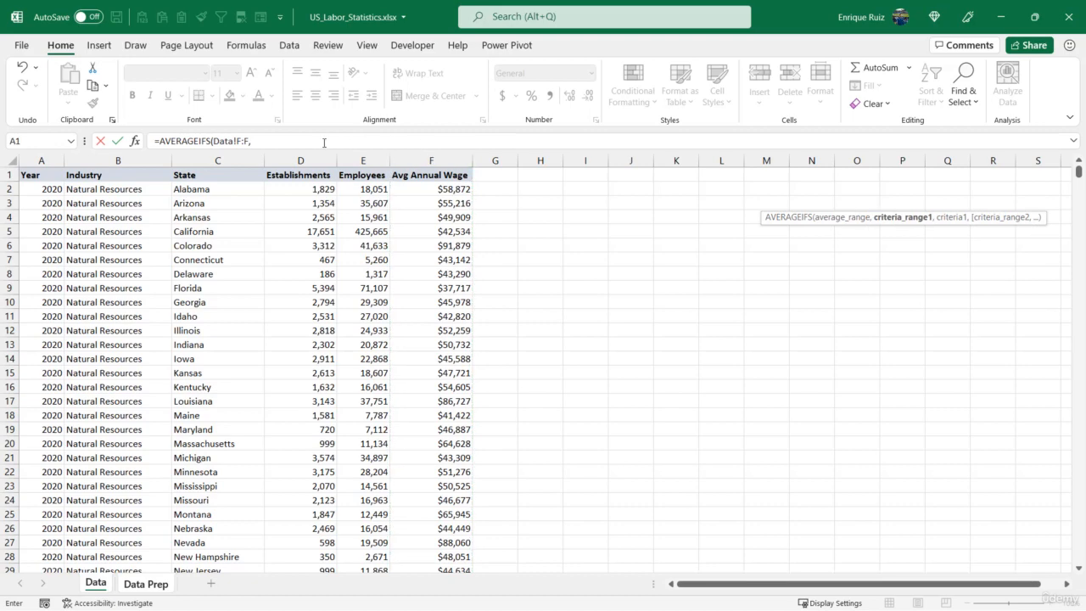
Step: Add the first criterion to the formula, matching the Data sheet's Industry column B:B to the selected industry in absolute cell $B$3
{"action": "left_click", "coordinate": [148, 161]}
{"action": "type", "text": ","}
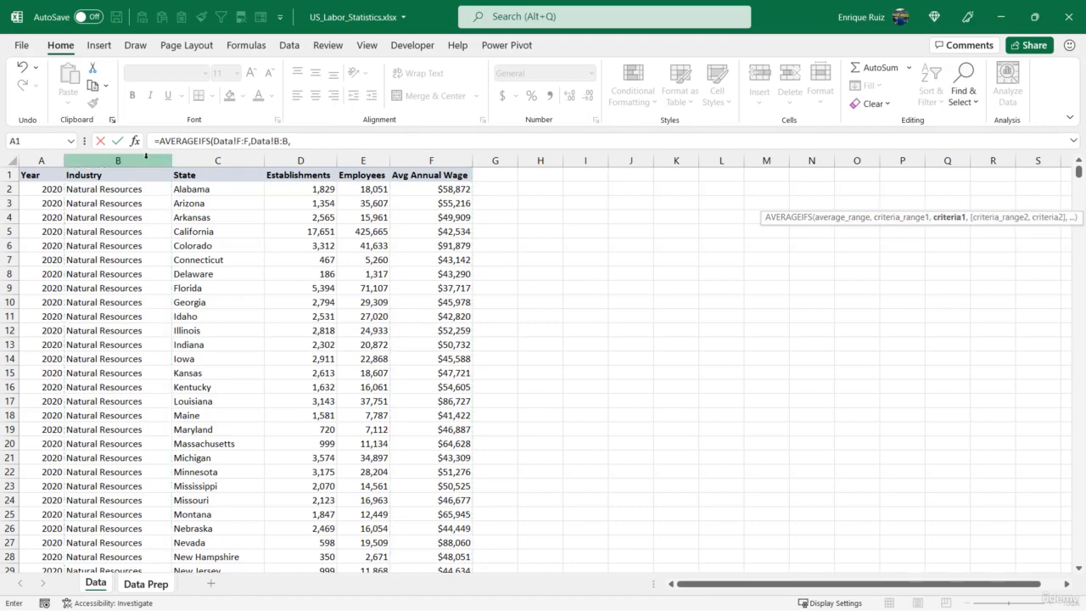
{"action": "left_click", "coordinate": [145, 584]}
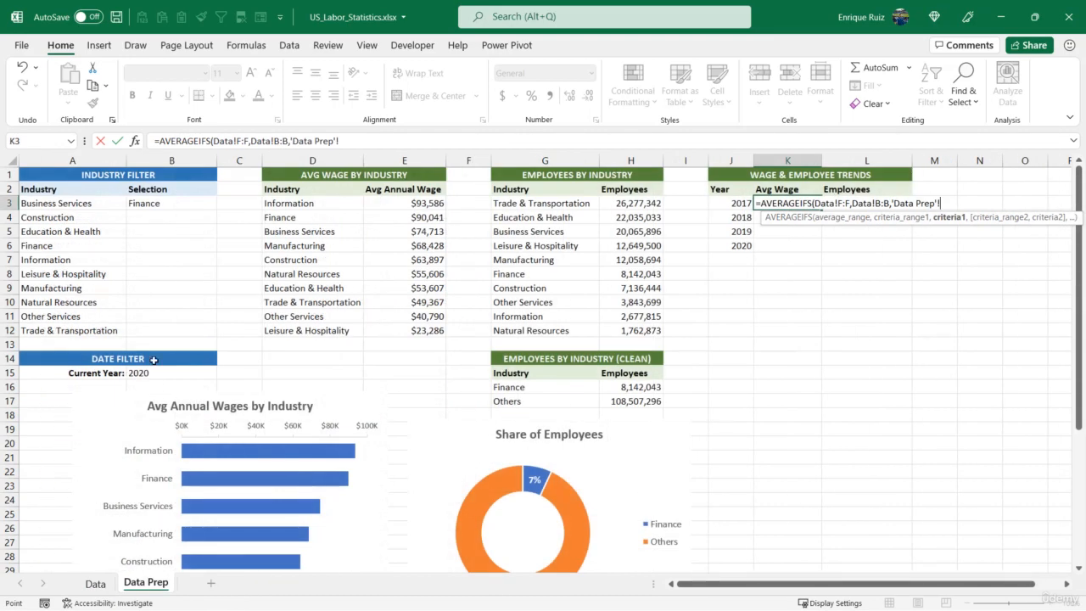
{"action": "left_click", "coordinate": [174, 204]}
{"action": "key", "text": "F4"}
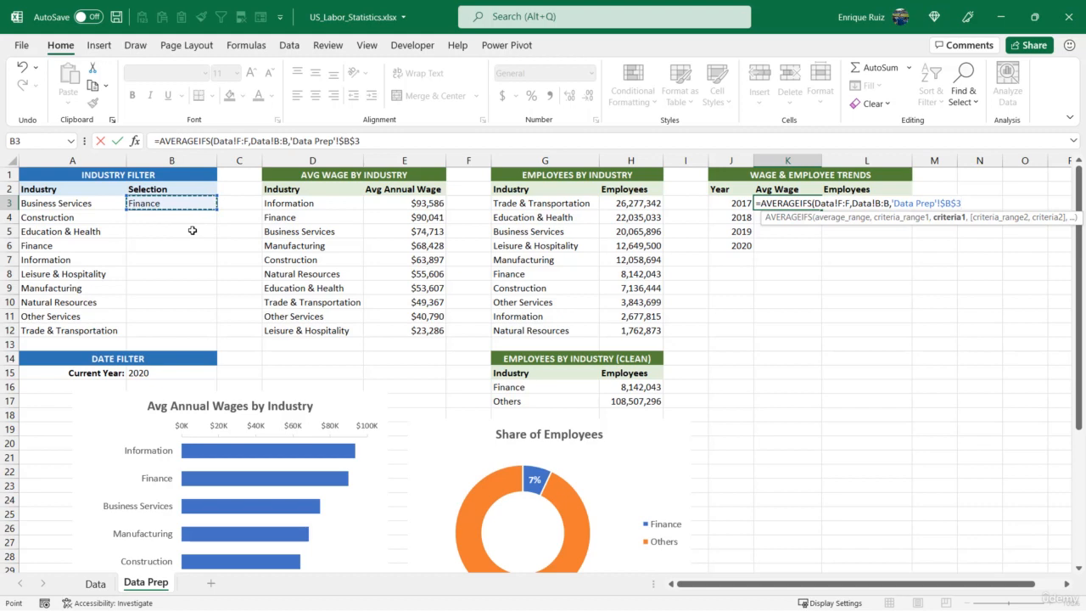
{"action": "type", "text": ","}
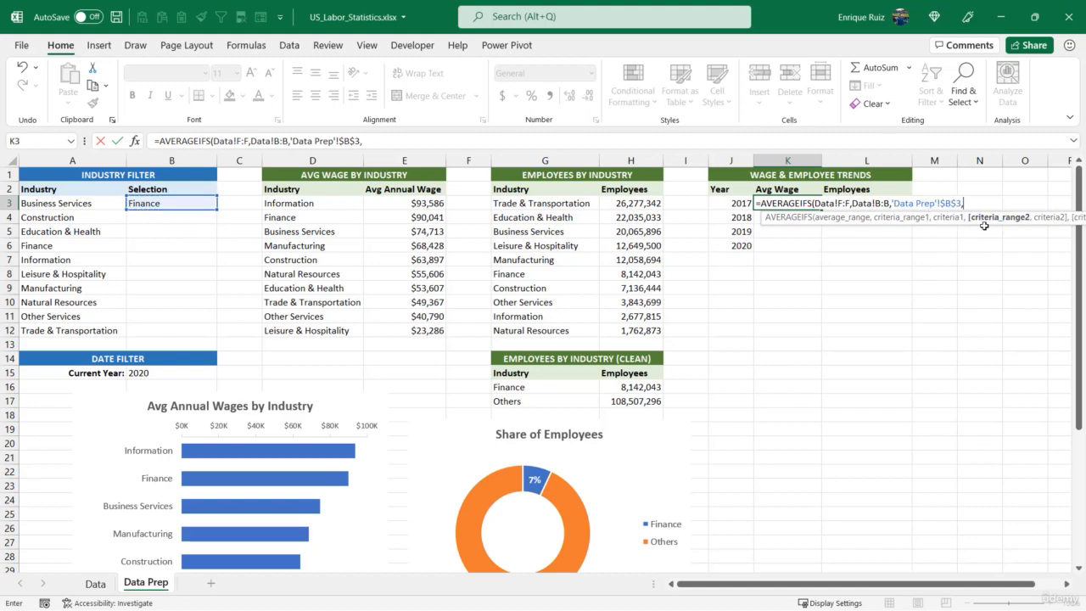
Step: Add the second criterion, matching the Data sheet's Year column A:A to cell J3 on Data Prep, and complete the formula
{"action": "left_click", "coordinate": [96, 585]}
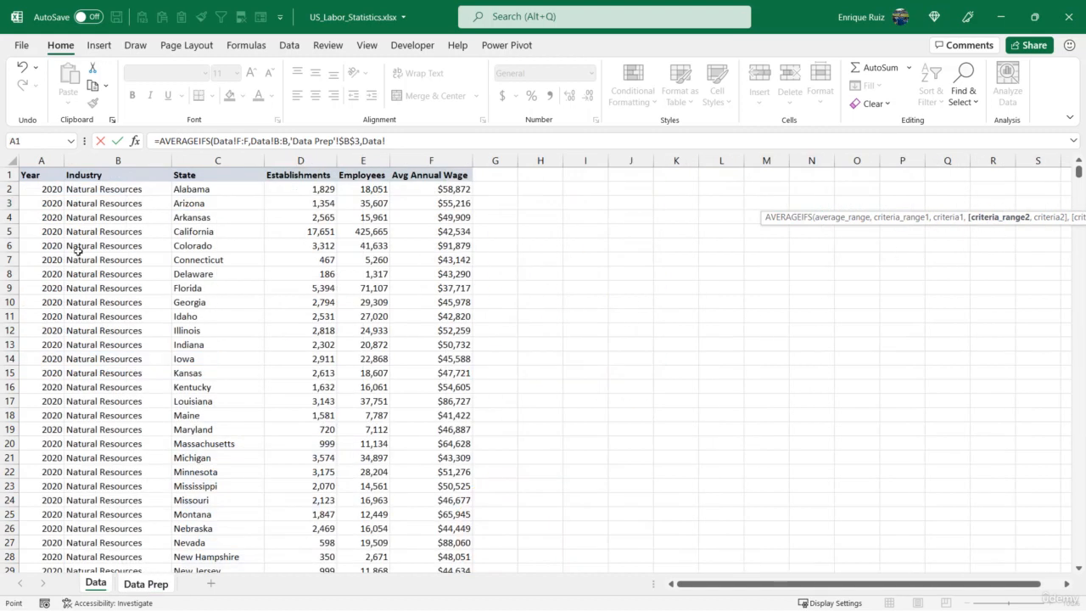
{"action": "left_click", "coordinate": [44, 161]}
{"action": "type", "text": ","}
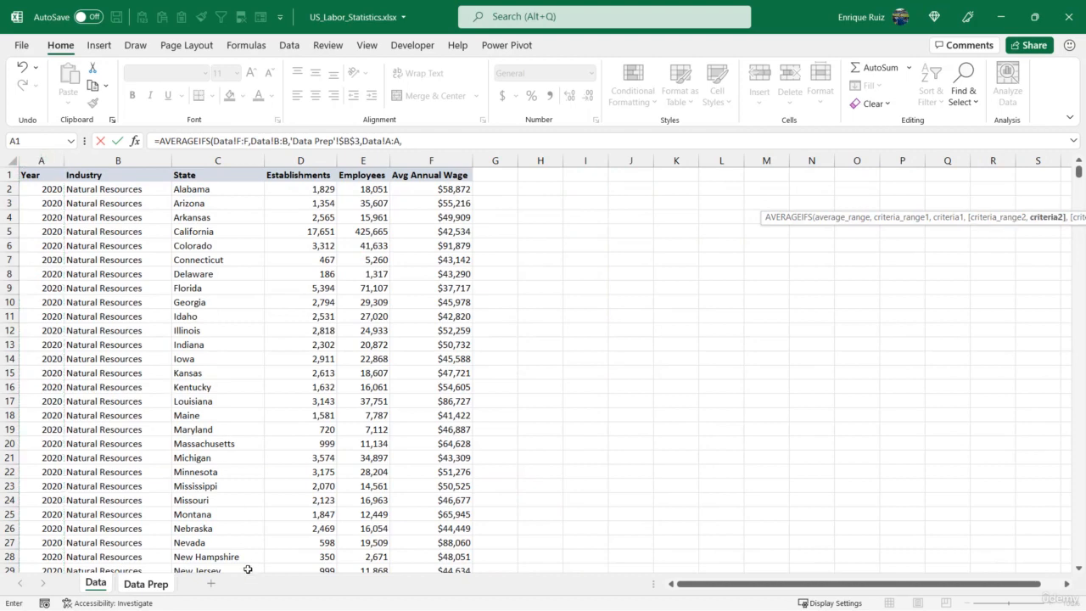
{"action": "left_click", "coordinate": [146, 584]}
{"action": "left_click", "coordinate": [725, 206]}
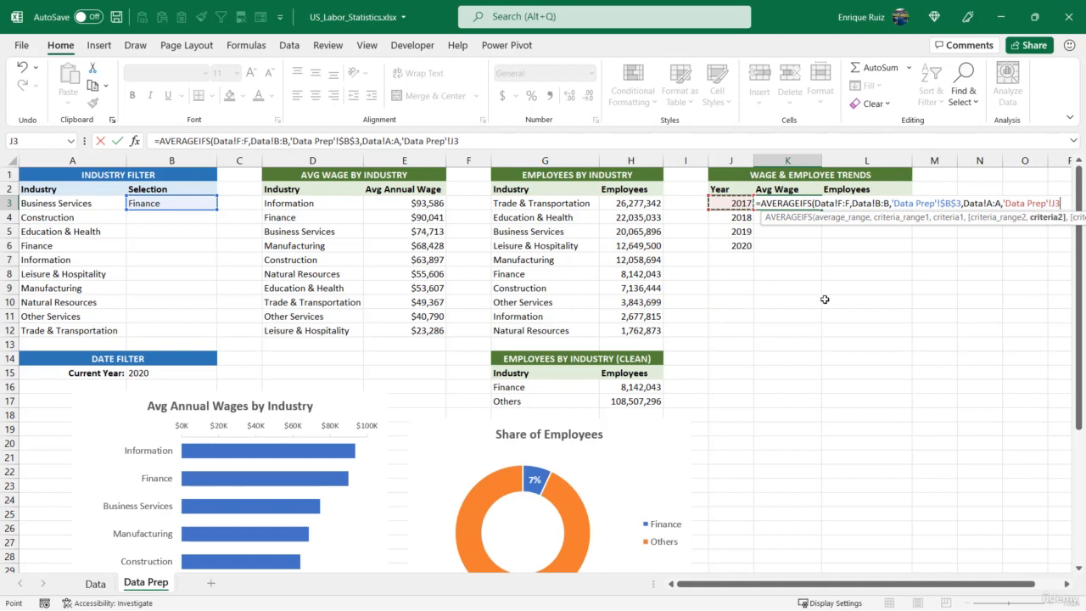
{"action": "type", "text": ")"}
{"action": "key", "text": "Return"}
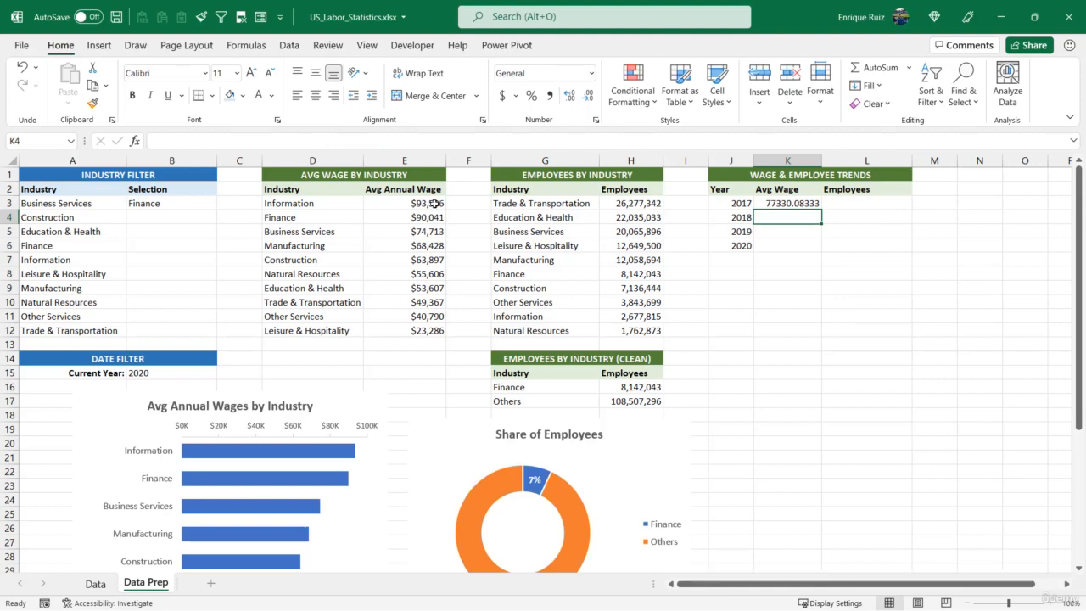
Step: Copy the currency format from E3 to the average wage in K3 and fill K3 down through K6
{"action": "left_click", "coordinate": [435, 204]}
{"action": "left_click", "coordinate": [94, 102]}
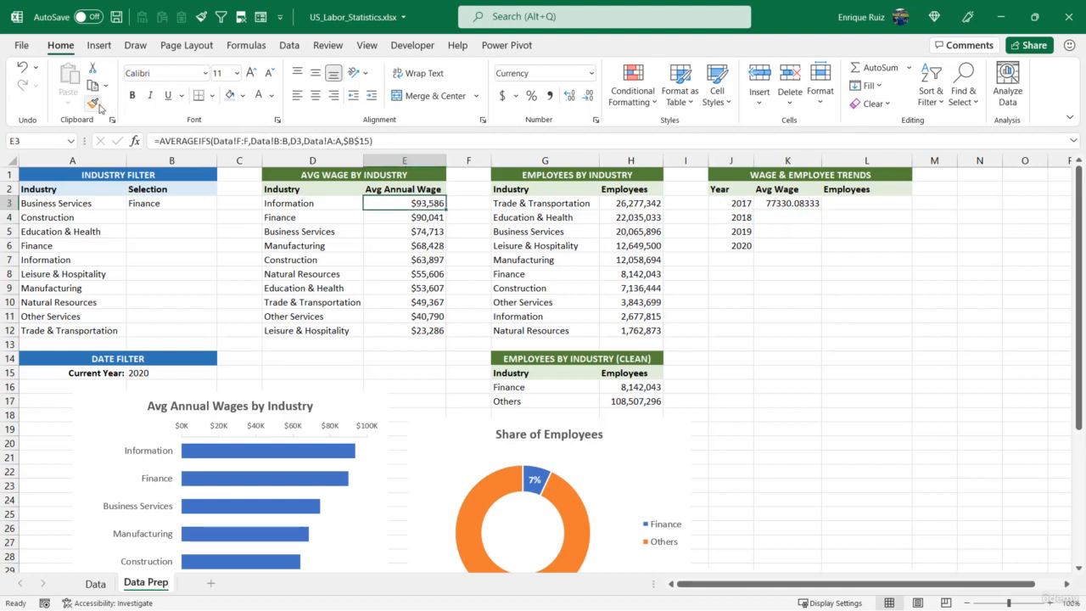
{"action": "left_click", "coordinate": [791, 204]}
{"action": "left_click_drag", "start_coordinate": [821, 210], "coordinate": [820, 251]}
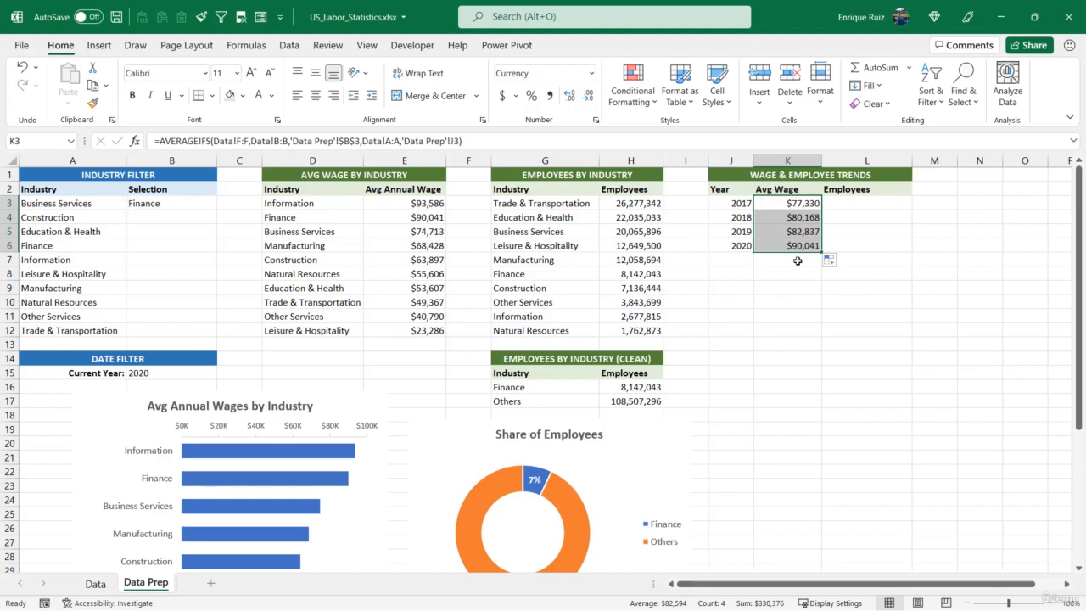
Step: Set the industry selection in B3 to Manufacturing
{"action": "left_click", "coordinate": [187, 202]}
{"action": "left_click", "coordinate": [223, 204]}
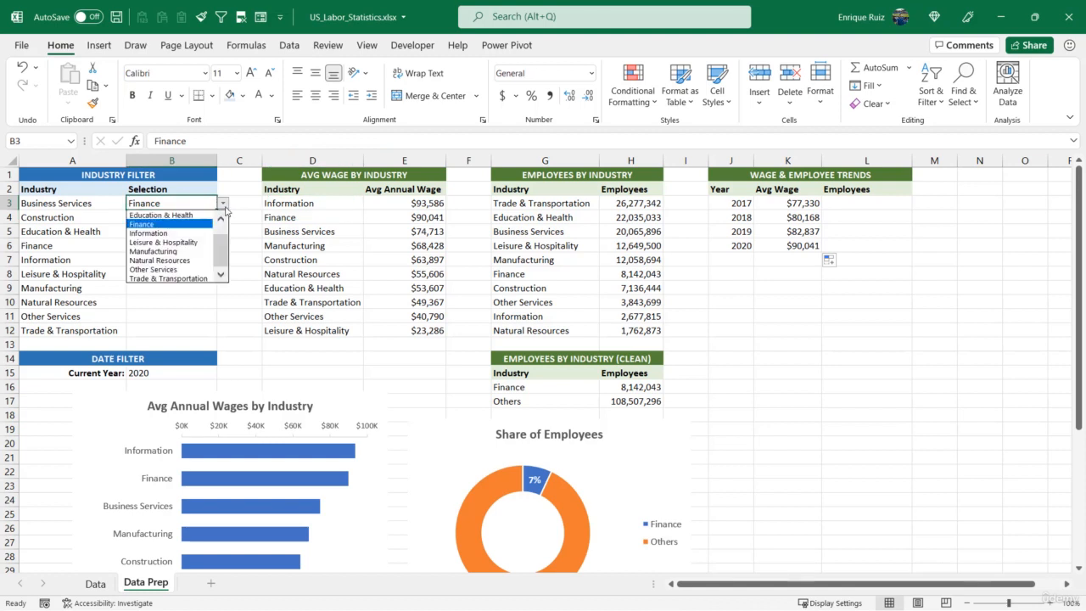
{"action": "left_click", "coordinate": [194, 252]}
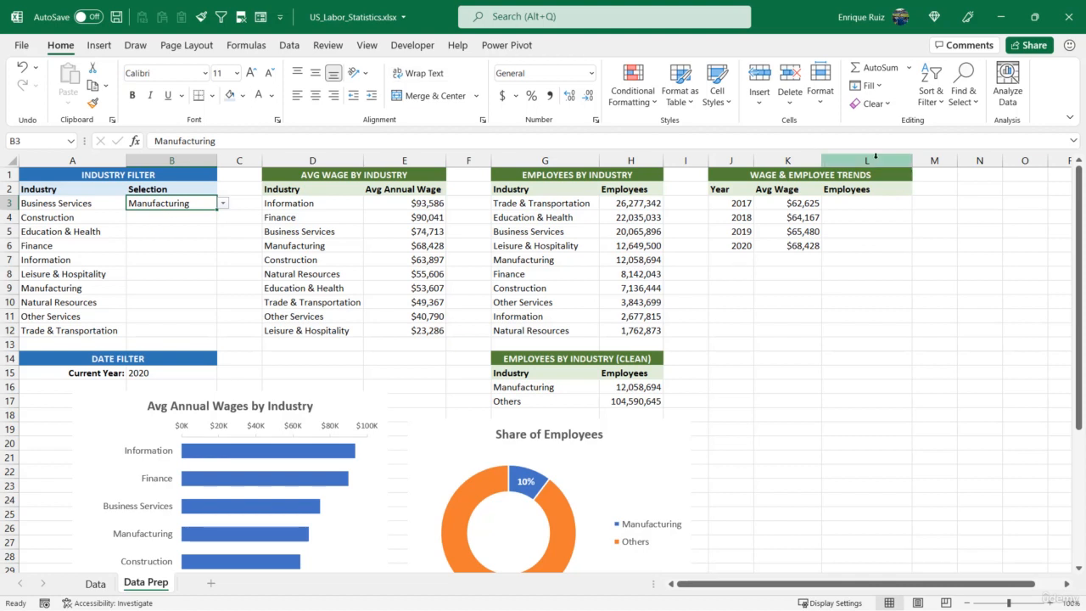
Step: Begin a SUMIFS formula in L3 with the Data sheet's Employees column E:E as the sum range
{"action": "left_click", "coordinate": [855, 205]}
{"action": "type", "text": "=SUM"}
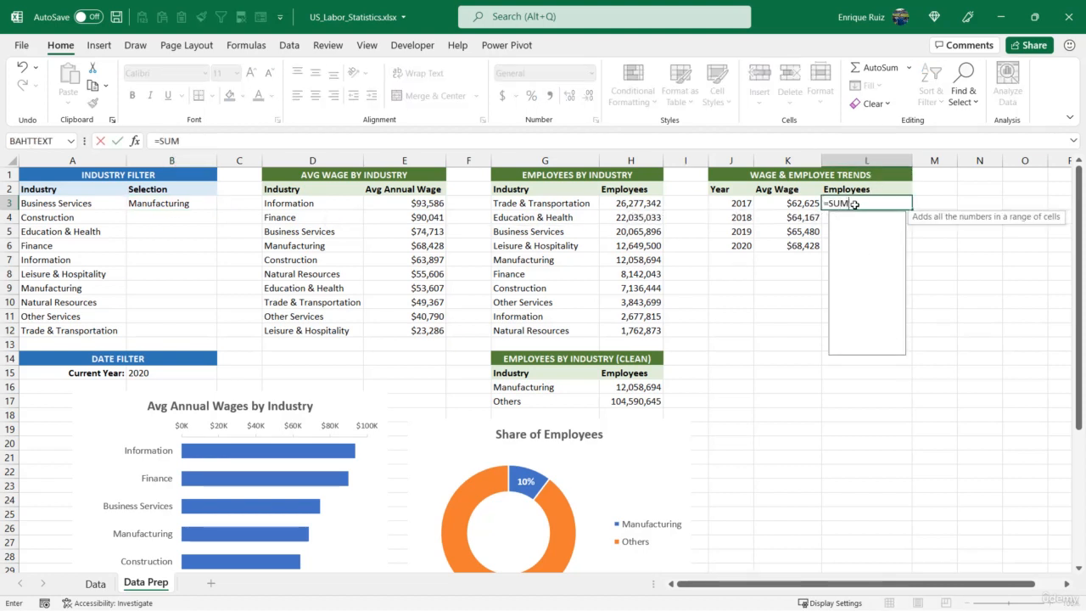
{"action": "type", "text": "IEFS"}
{"action": "left_click", "coordinate": [854, 204]}
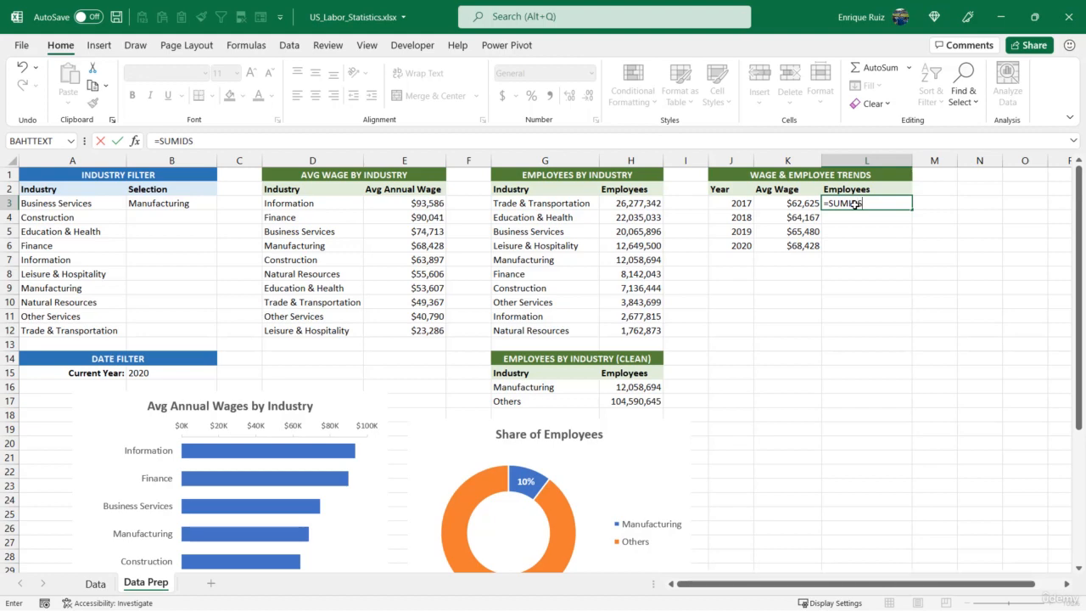
{"action": "key", "text": "BackSpace"}
{"action": "type", "text": "("}
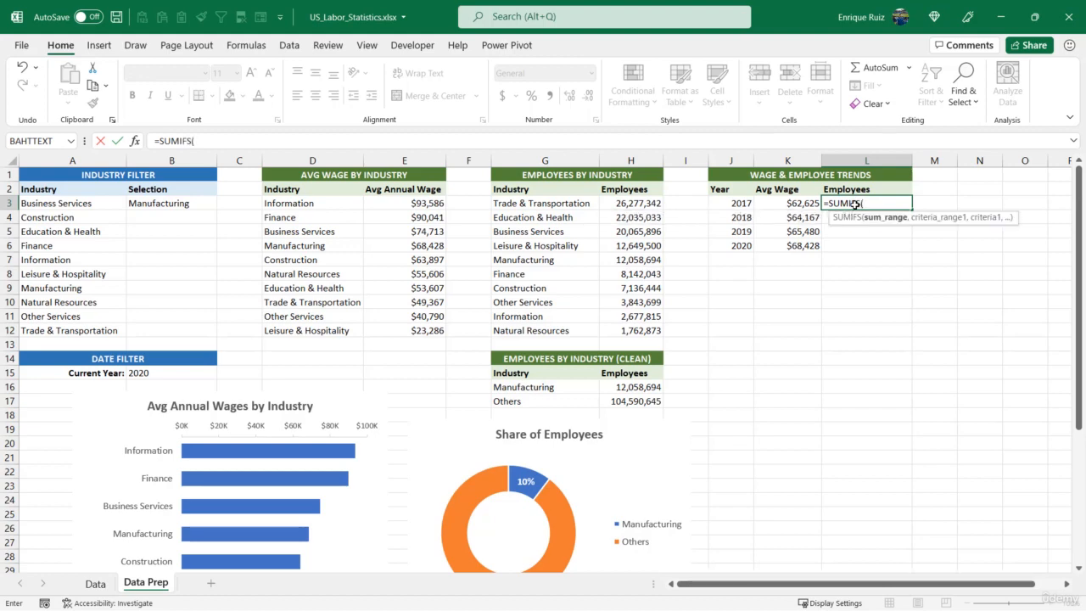
{"action": "left_click", "coordinate": [95, 584]}
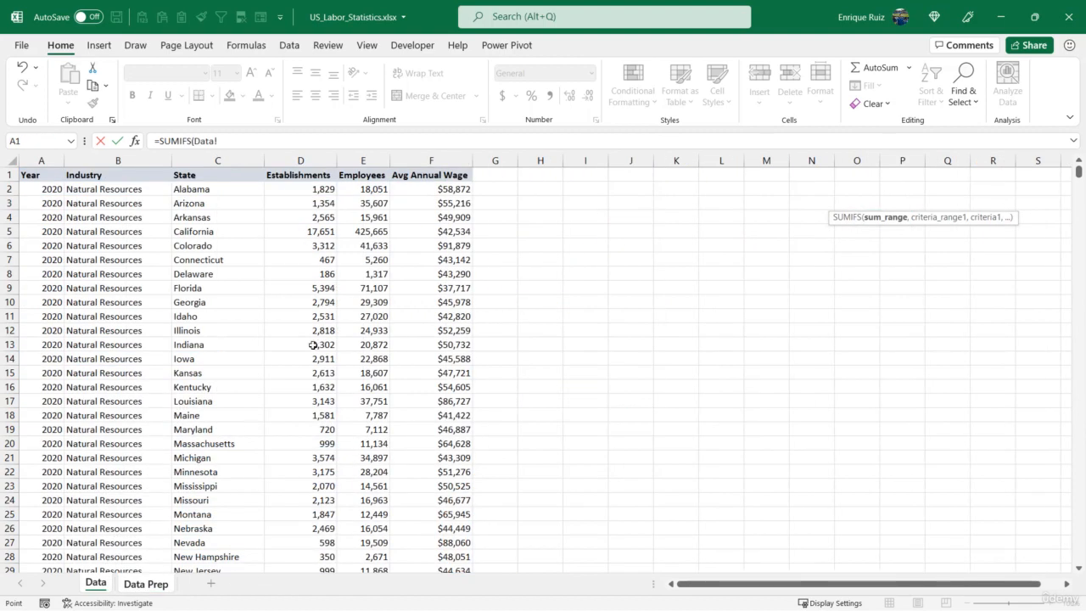
{"action": "left_click", "coordinate": [364, 160]}
{"action": "type", "text": ","}
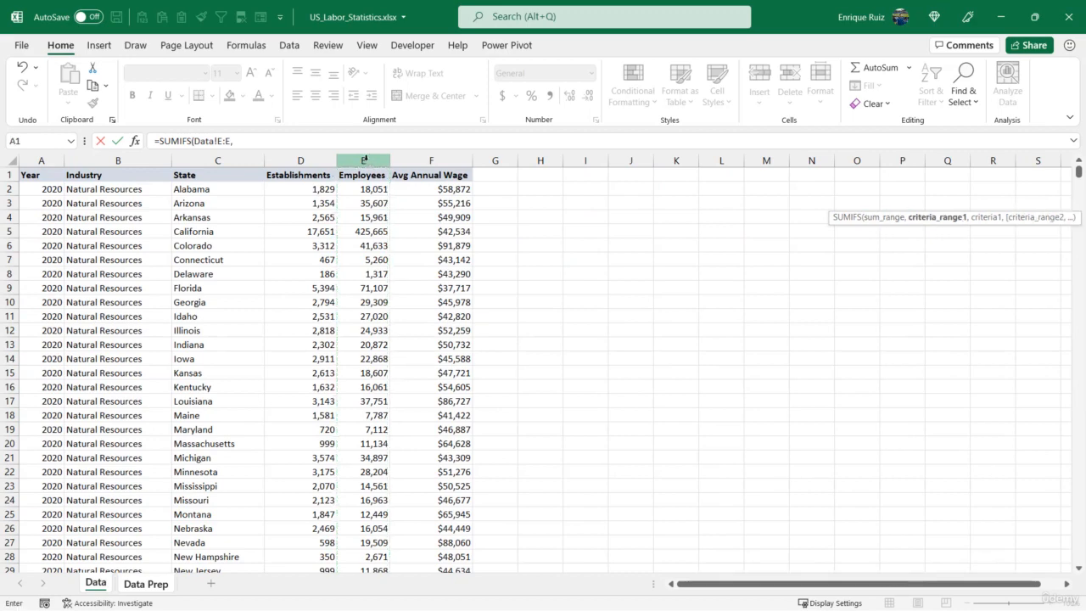
Step: Add the first SUMIFS criterion, matching the Data sheet's Industry column B:B to the selected industry in absolute cell $B$3
{"action": "left_click", "coordinate": [126, 161]}
{"action": "type", "text": ","}
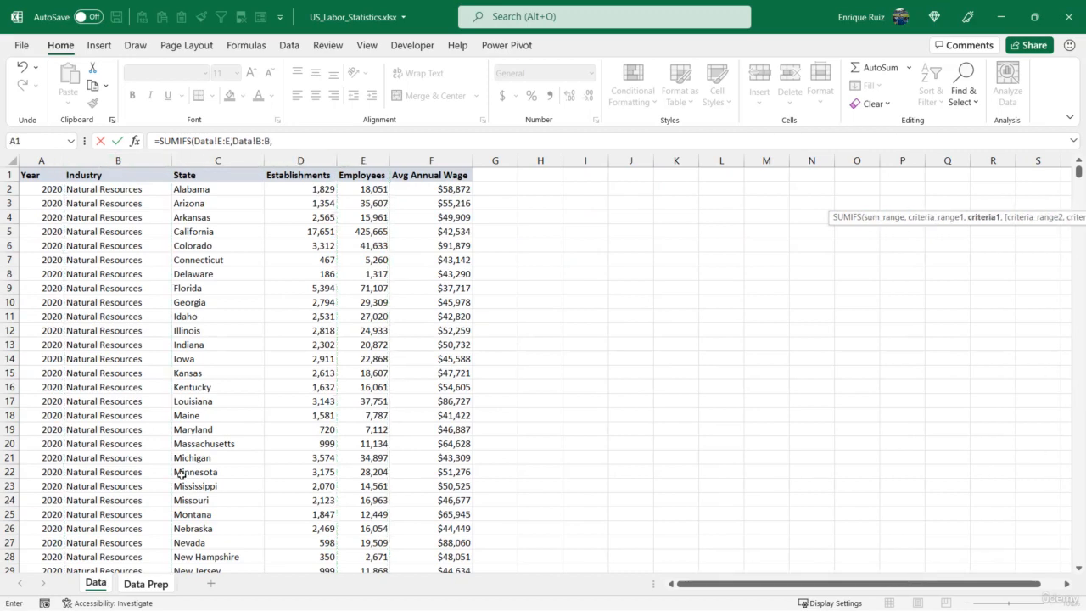
{"action": "left_click", "coordinate": [129, 586]}
{"action": "left_click", "coordinate": [182, 206]}
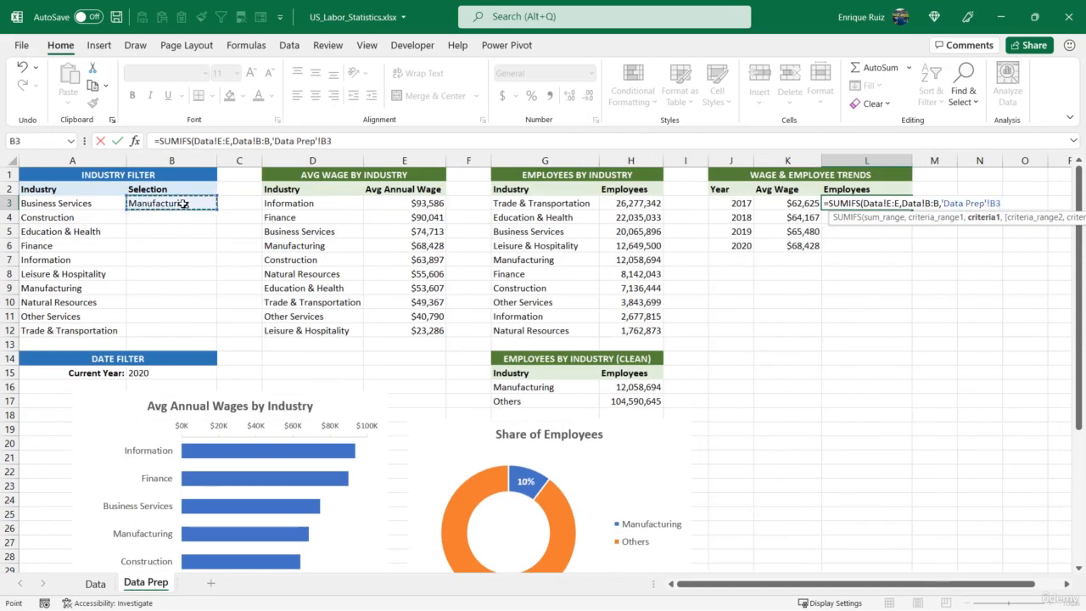
{"action": "key", "text": "F4"}
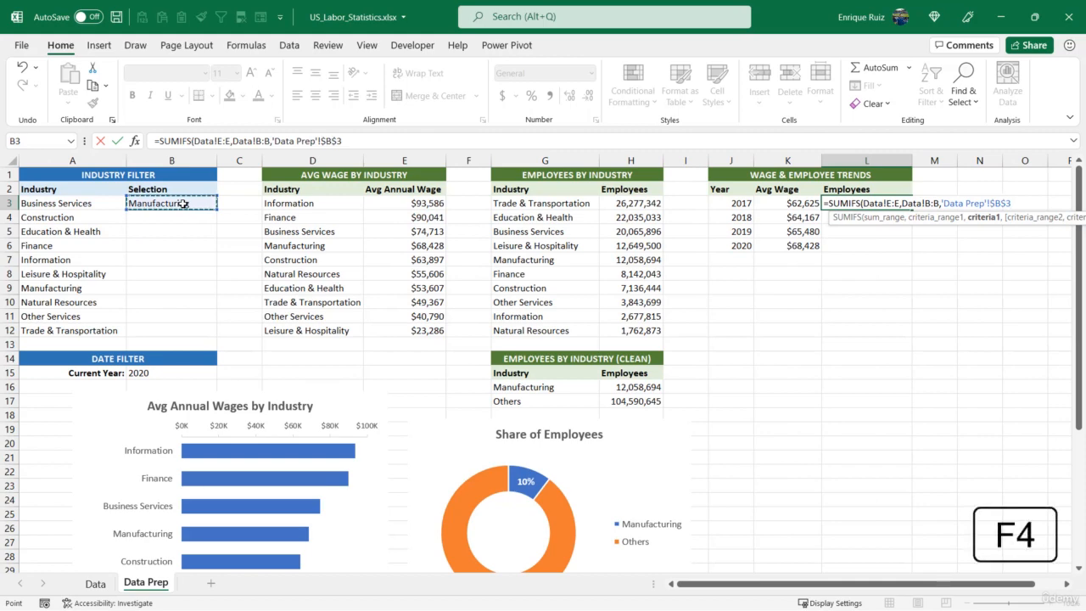
{"action": "type", "text": ","}
Step: Add the second SUMIFS criterion, matching the Data sheet's Year column A:A to cell J3 on Data Prep, and complete the formula
{"action": "left_click", "coordinate": [95, 584]}
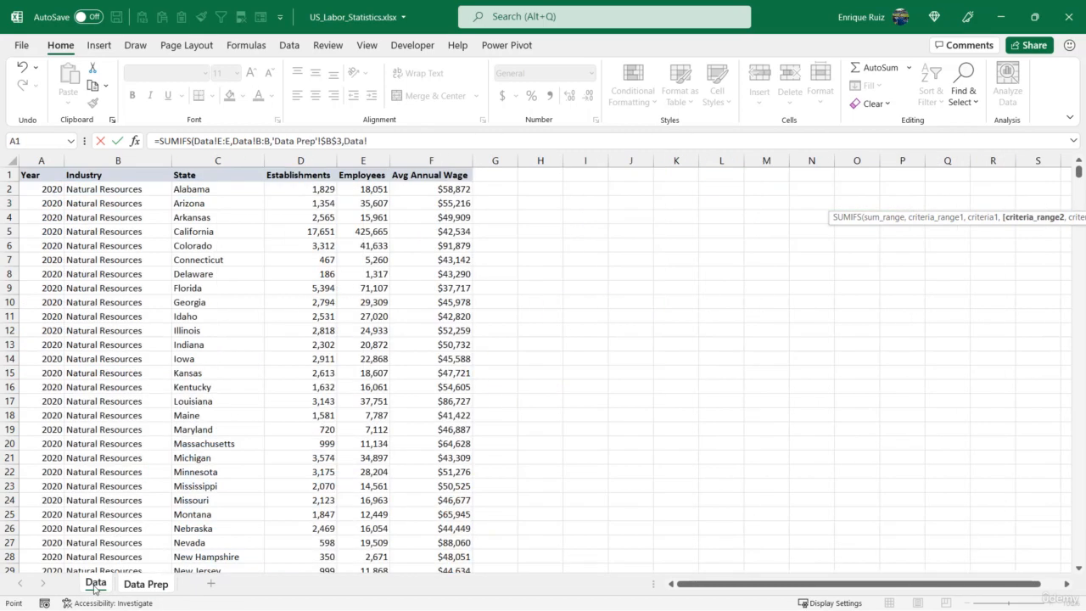
{"action": "left_click", "coordinate": [38, 162]}
{"action": "type", "text": ","}
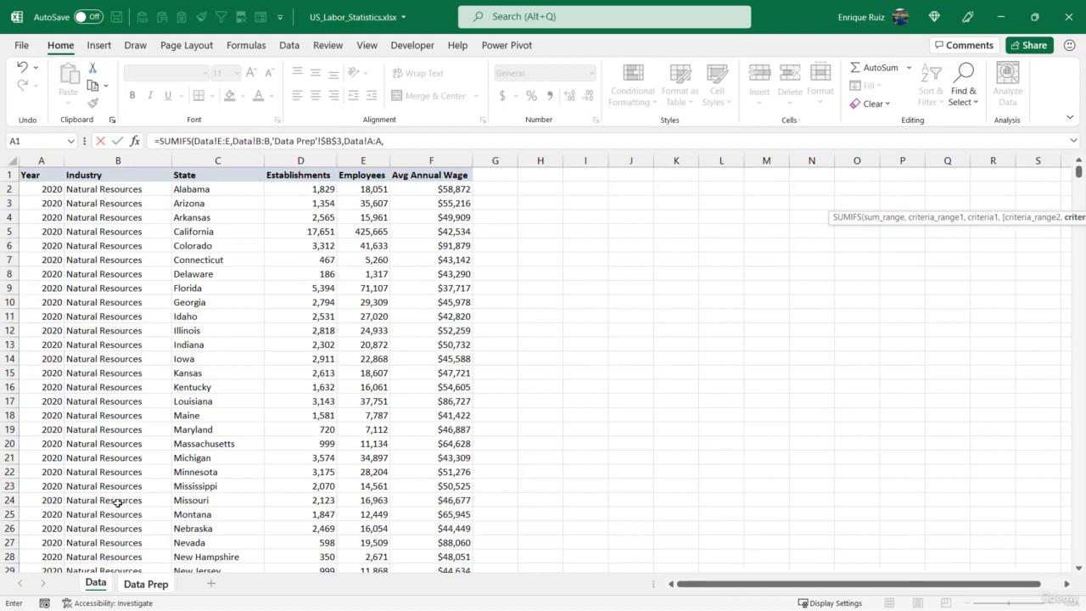
{"action": "left_click", "coordinate": [145, 584]}
{"action": "left_click", "coordinate": [737, 203]}
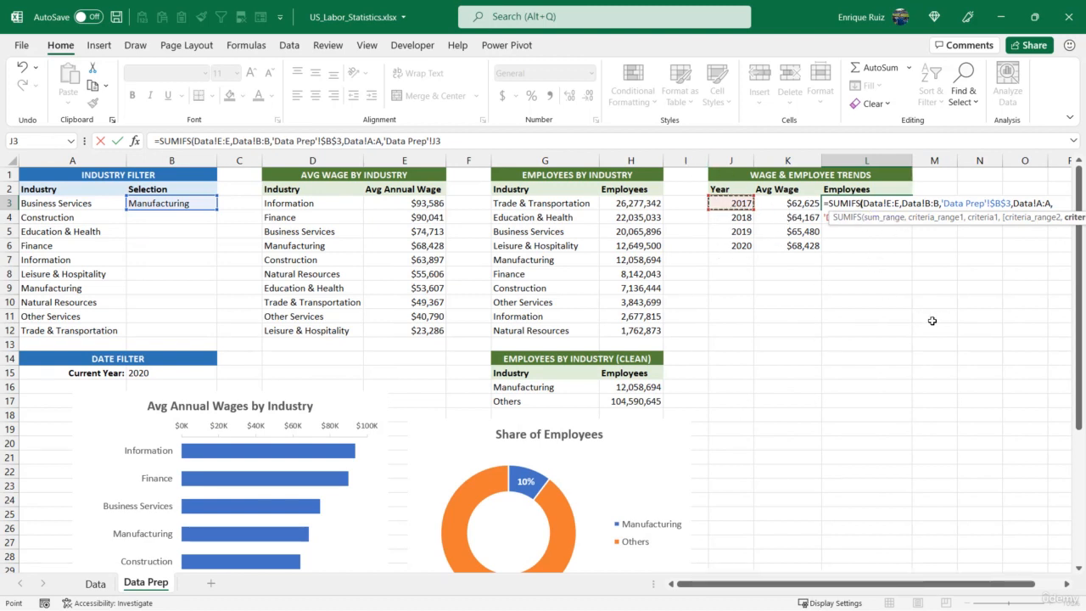
{"action": "key", "text": "Return"}
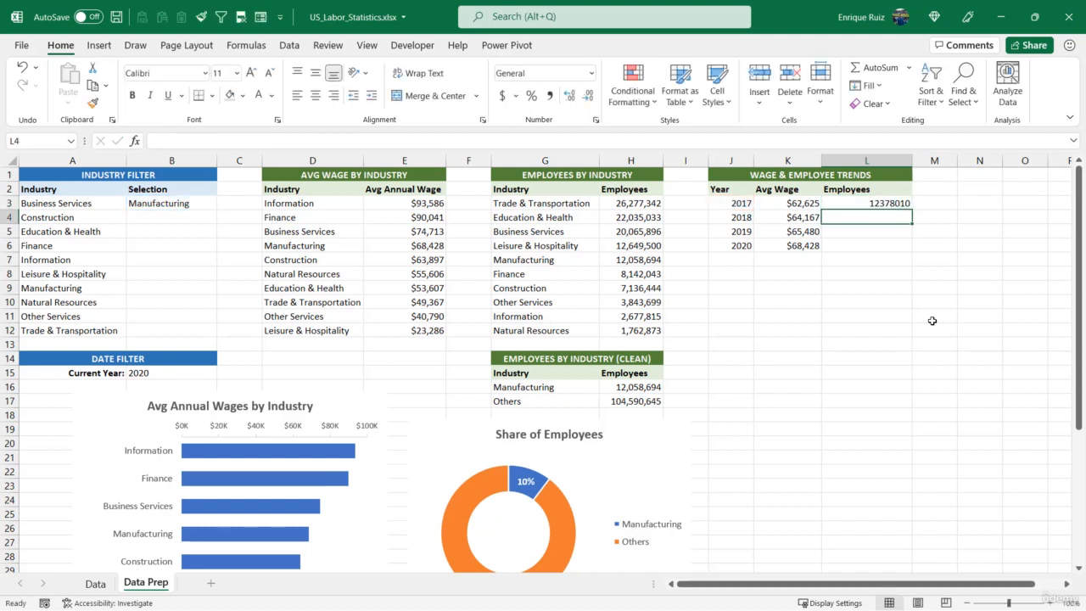
Step: Copy the number format from H3 to the employee total in L3 and fill L3 down through L6
{"action": "left_click", "coordinate": [607, 207]}
{"action": "left_click", "coordinate": [92, 102]}
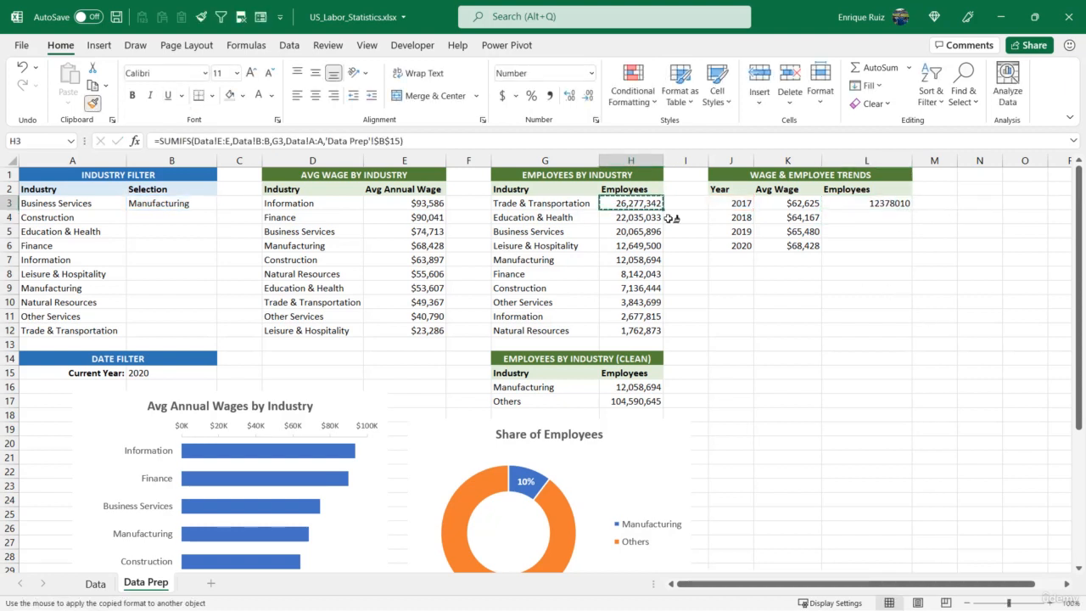
{"action": "left_click", "coordinate": [859, 205]}
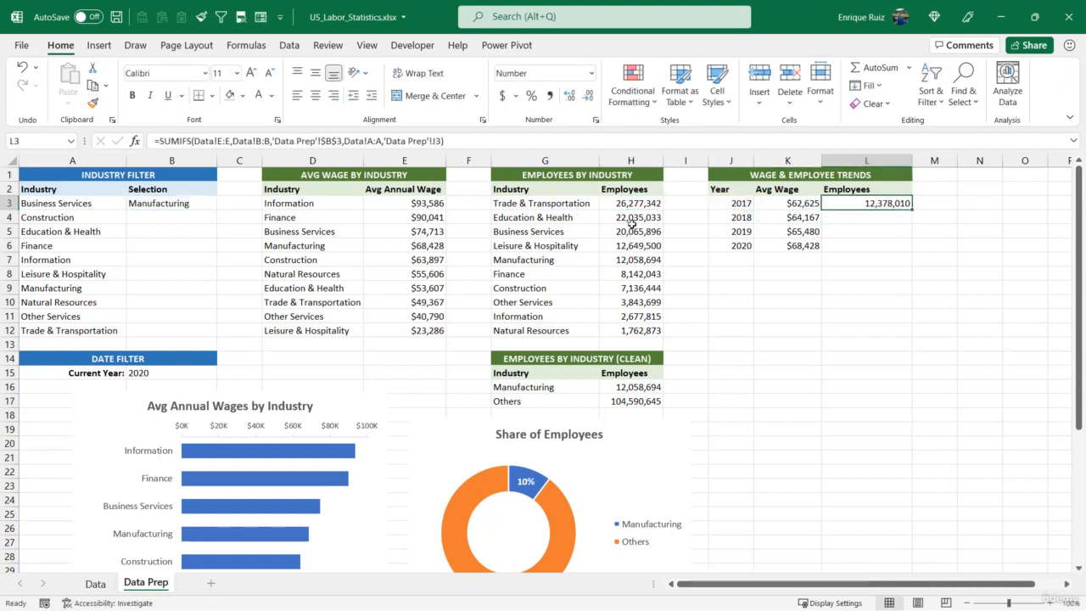
{"action": "double_click", "coordinate": [911, 211]}
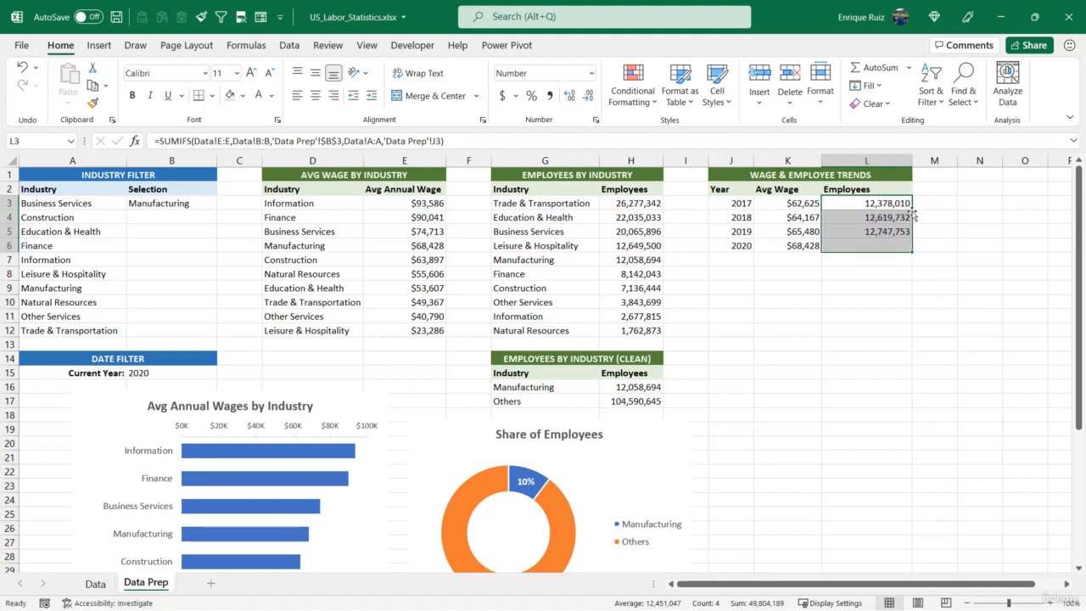
{"action": "left_click", "coordinate": [840, 205]}
{"action": "left_click", "coordinate": [843, 218]}
{"action": "left_click", "coordinate": [844, 235]}
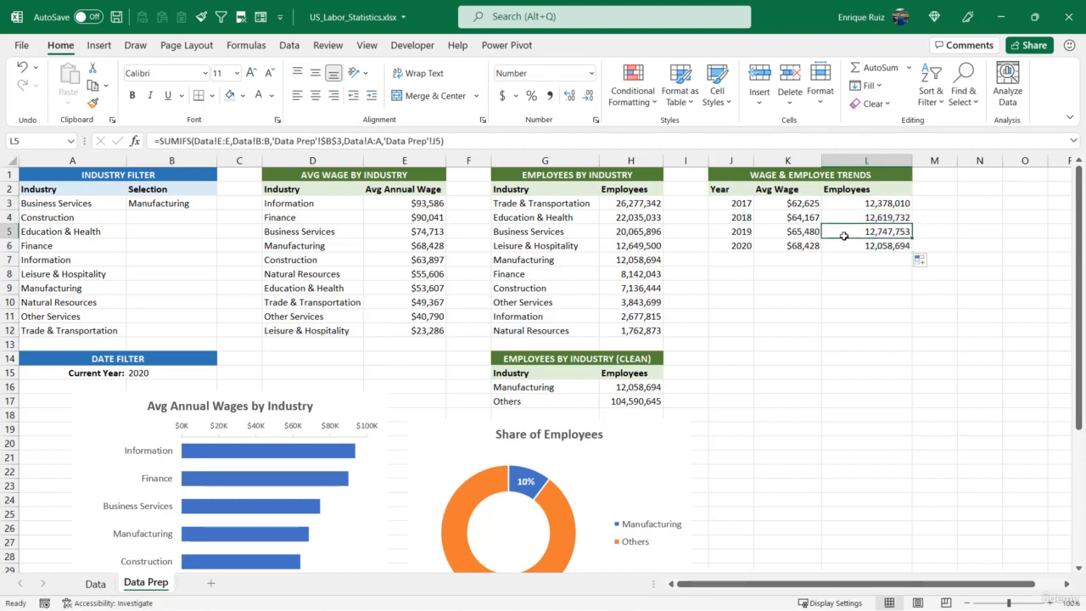
{"action": "left_click", "coordinate": [862, 259]}
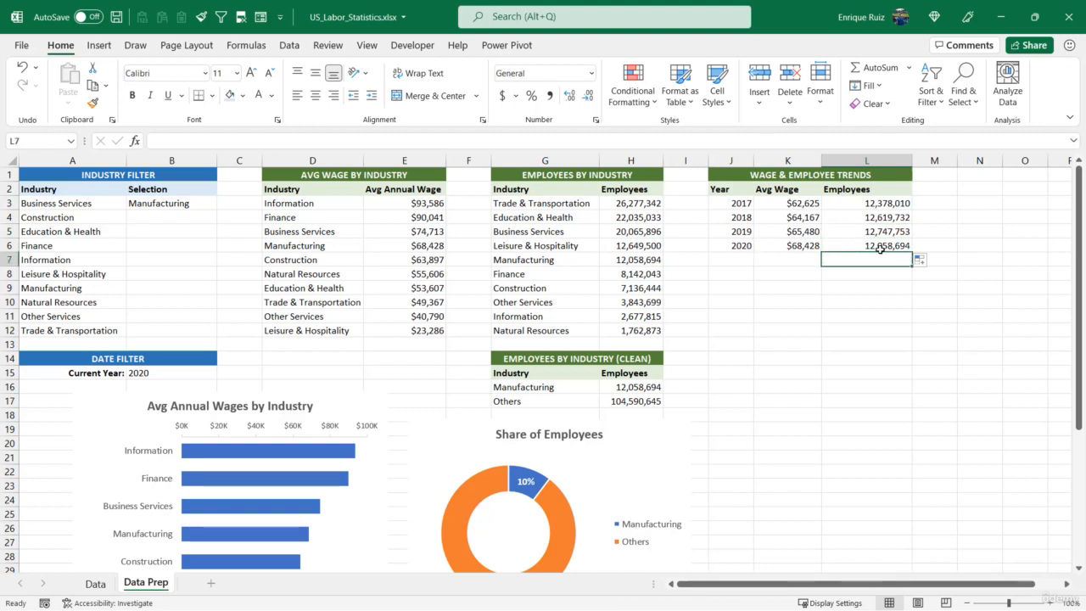
Step: Change the industry selection in B3 to Other Services
{"action": "left_click", "coordinate": [184, 206]}
{"action": "left_click", "coordinate": [223, 203]}
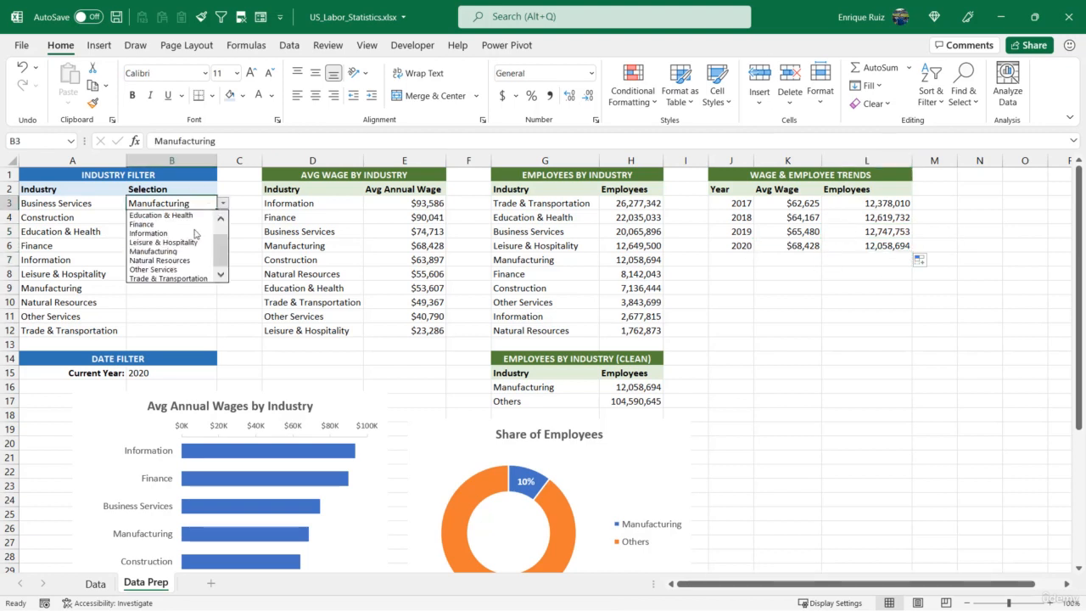
{"action": "left_click", "coordinate": [186, 270]}
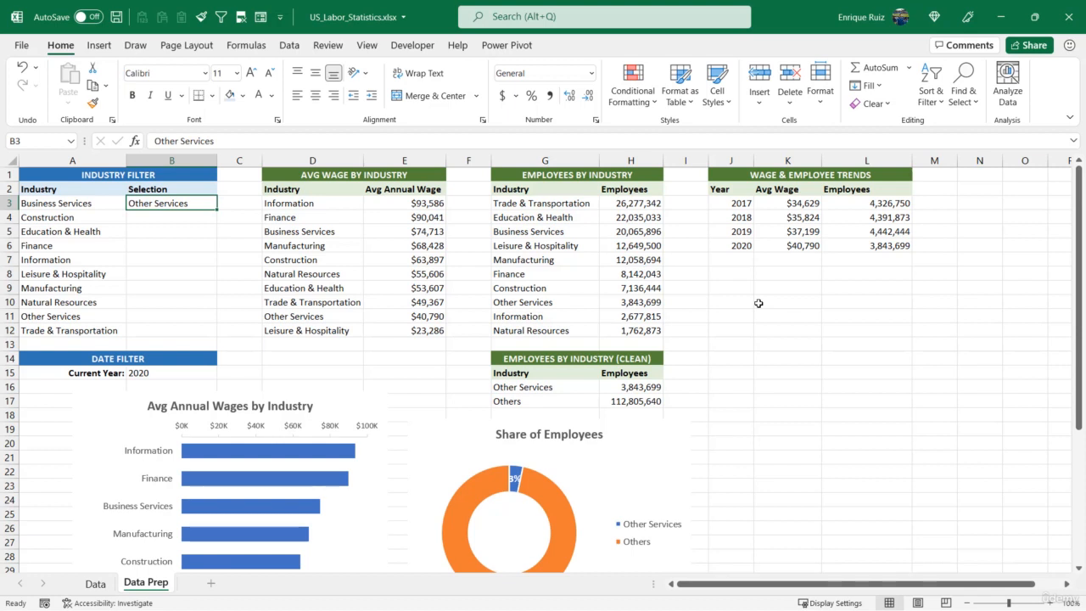
Step: Insert a 2-D line chart from the trends table J2:L6 and place it just below the table
{"action": "left_click_drag", "start_coordinate": [719, 192], "coordinate": [892, 245]}
{"action": "left_click", "coordinate": [98, 45]}
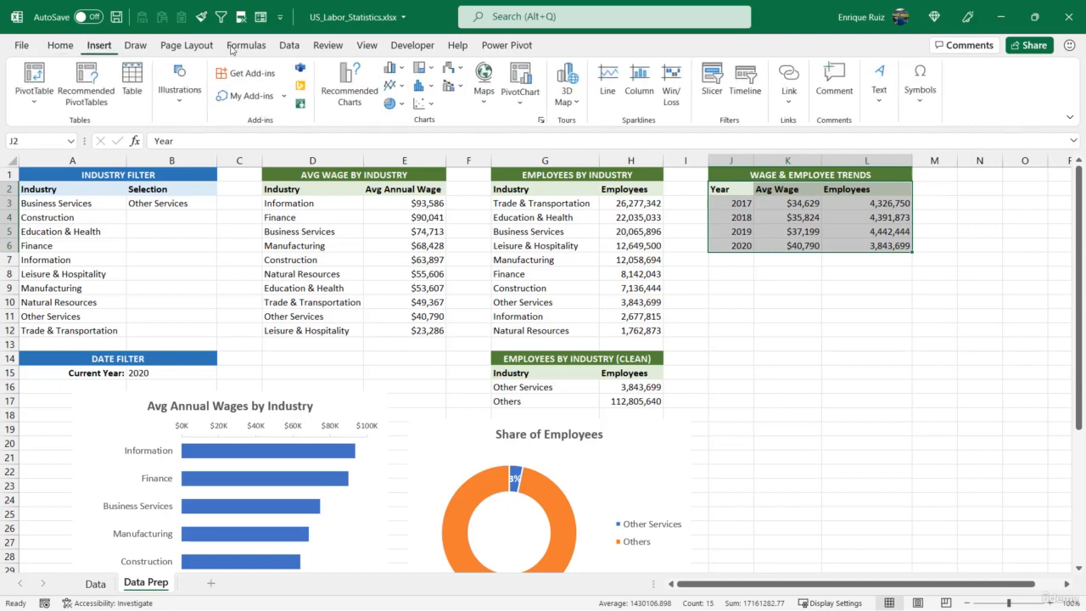
{"action": "left_click", "coordinate": [394, 85]}
{"action": "left_click", "coordinate": [403, 135]}
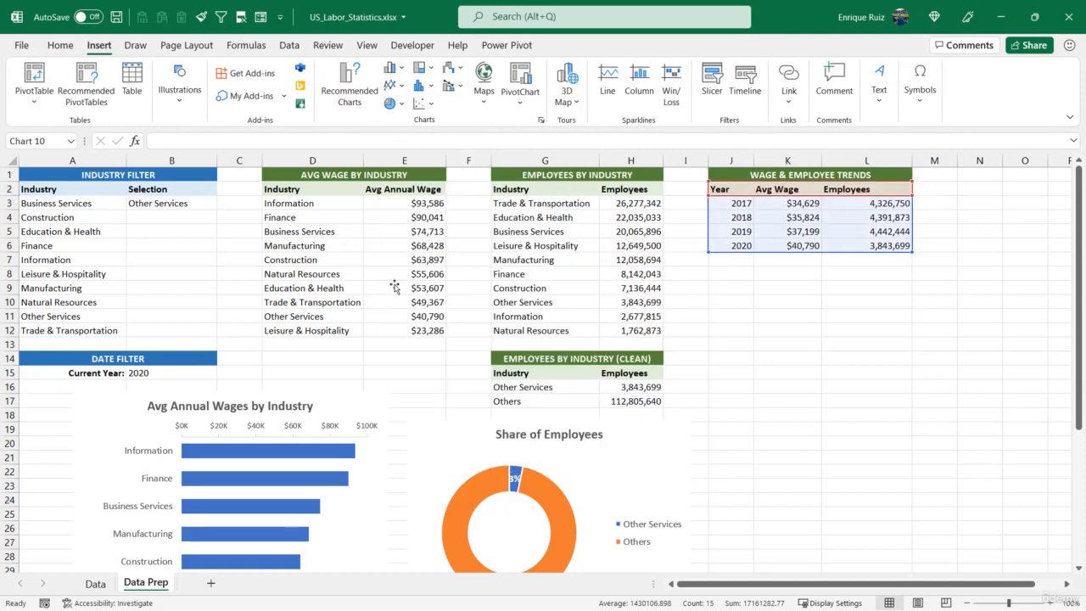
{"action": "left_click_drag", "start_coordinate": [651, 313], "coordinate": [736, 302]}
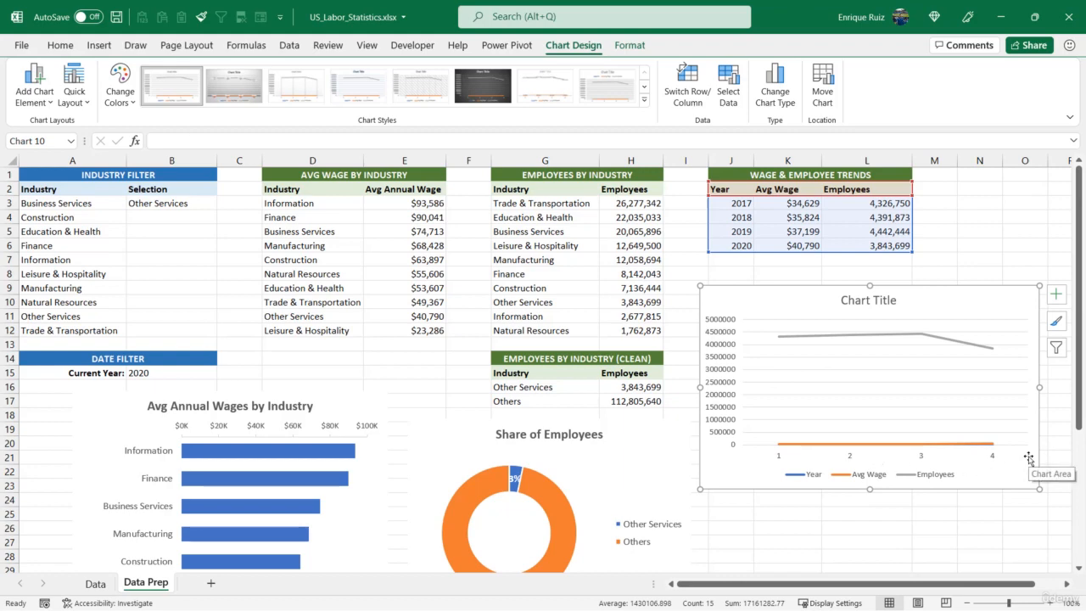
{"action": "left_click", "coordinate": [730, 204]}
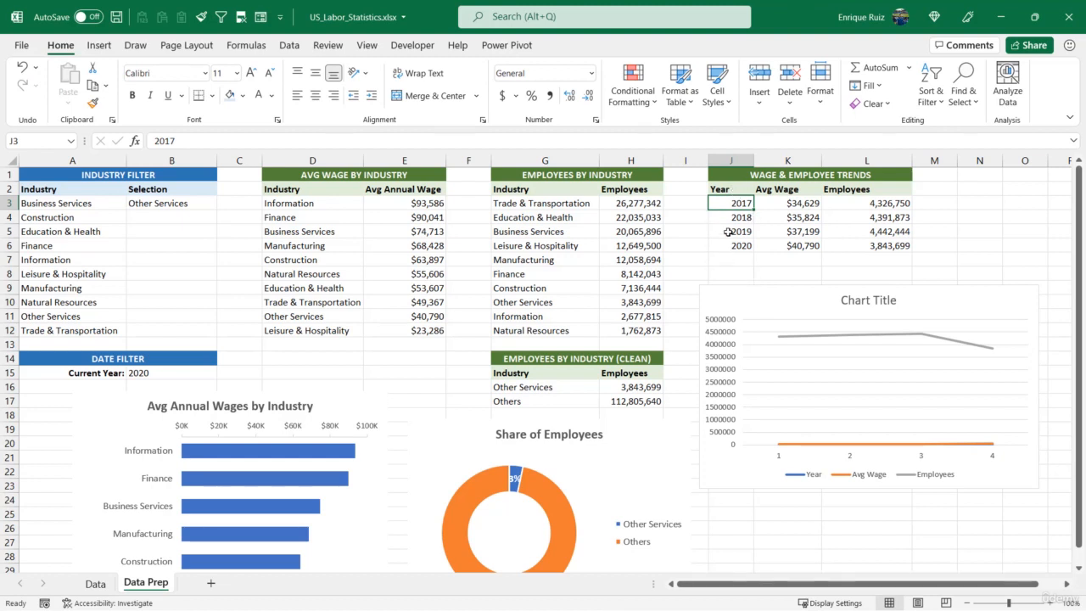
{"action": "left_click_drag", "start_coordinate": [721, 189], "coordinate": [883, 247]}
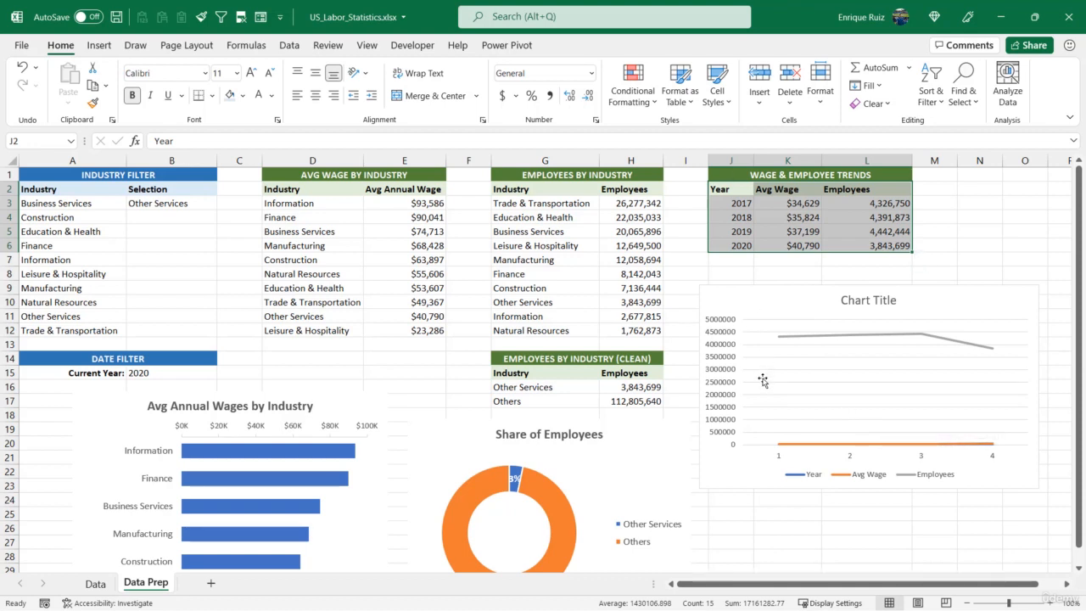
{"action": "left_click_drag", "start_coordinate": [724, 204], "coordinate": [726, 245]}
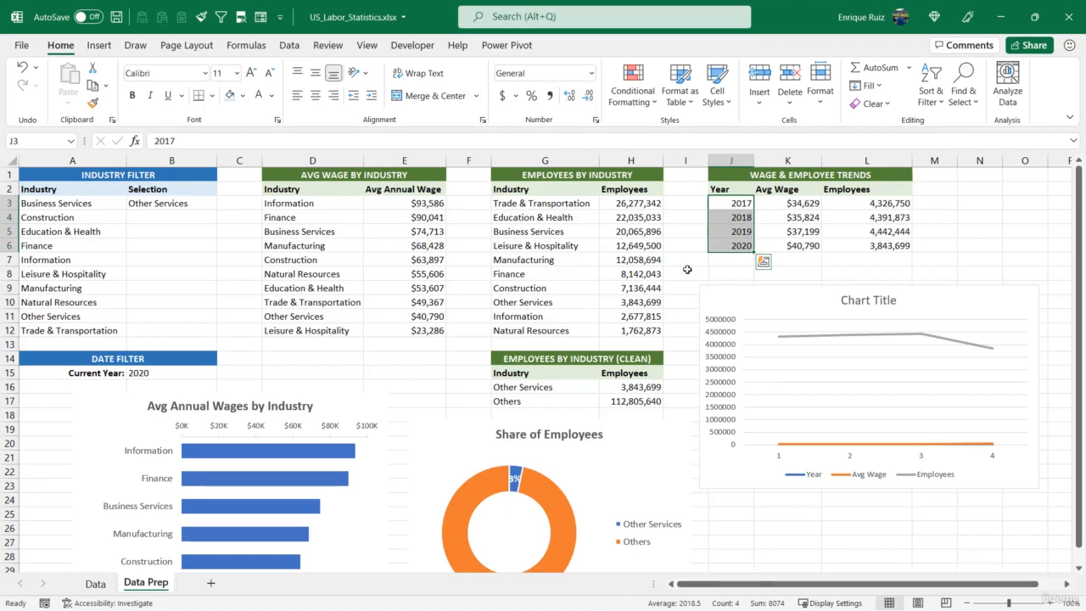
Step: Remove the Year series from the trends line chart's data source
{"action": "left_click", "coordinate": [774, 299]}
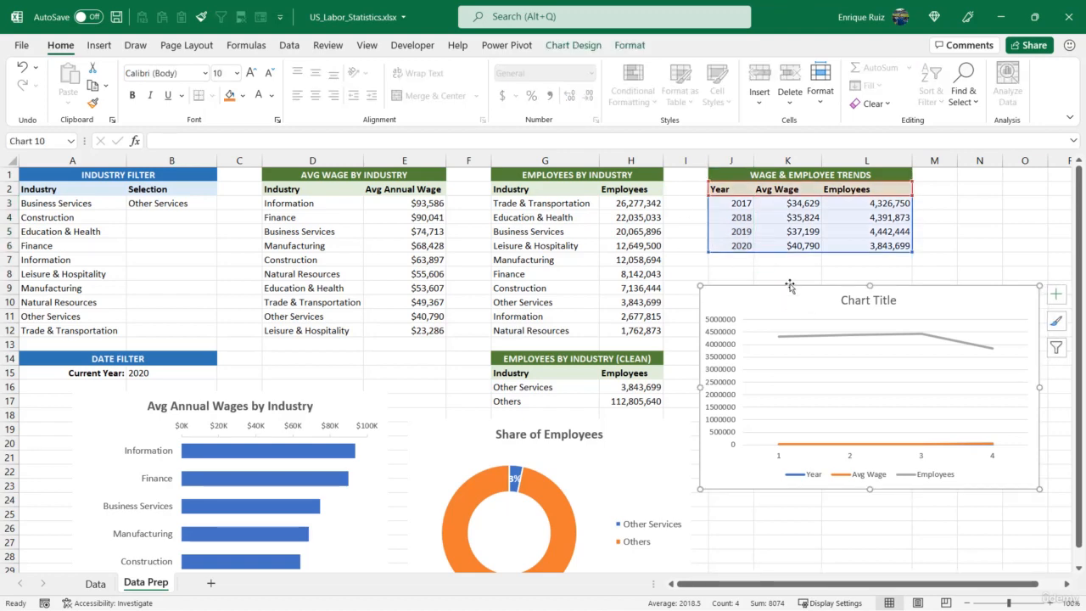
{"action": "left_click", "coordinate": [569, 45]}
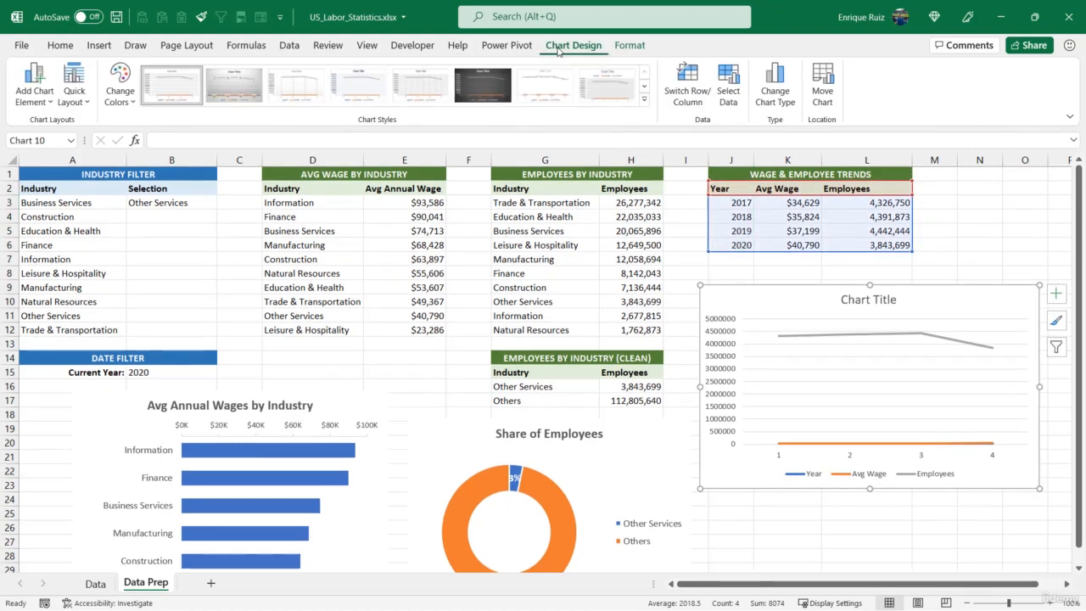
{"action": "left_click", "coordinate": [728, 85]}
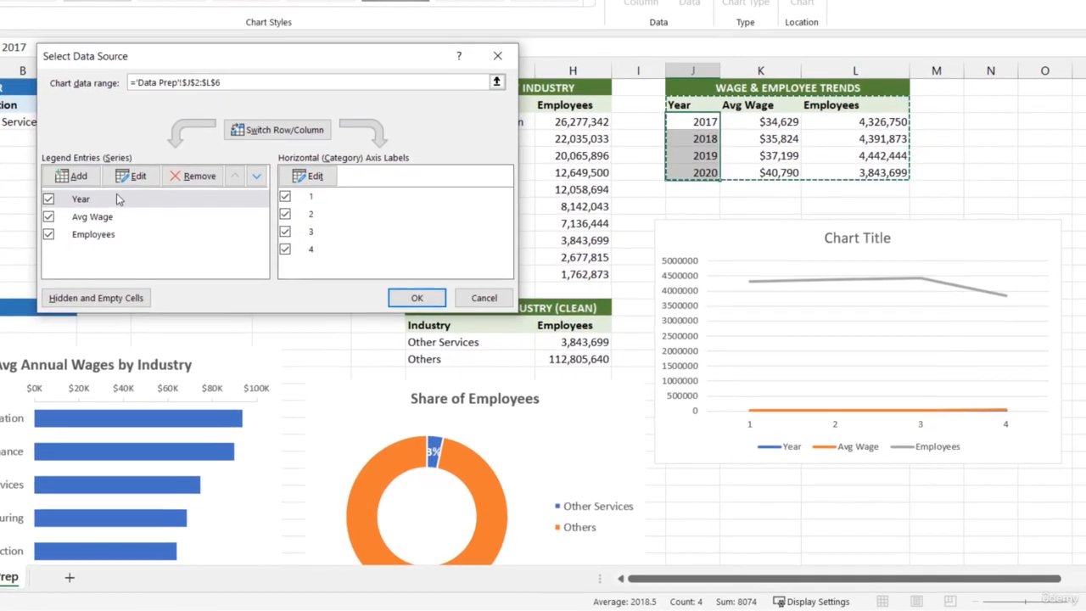
{"action": "left_click", "coordinate": [225, 266]}
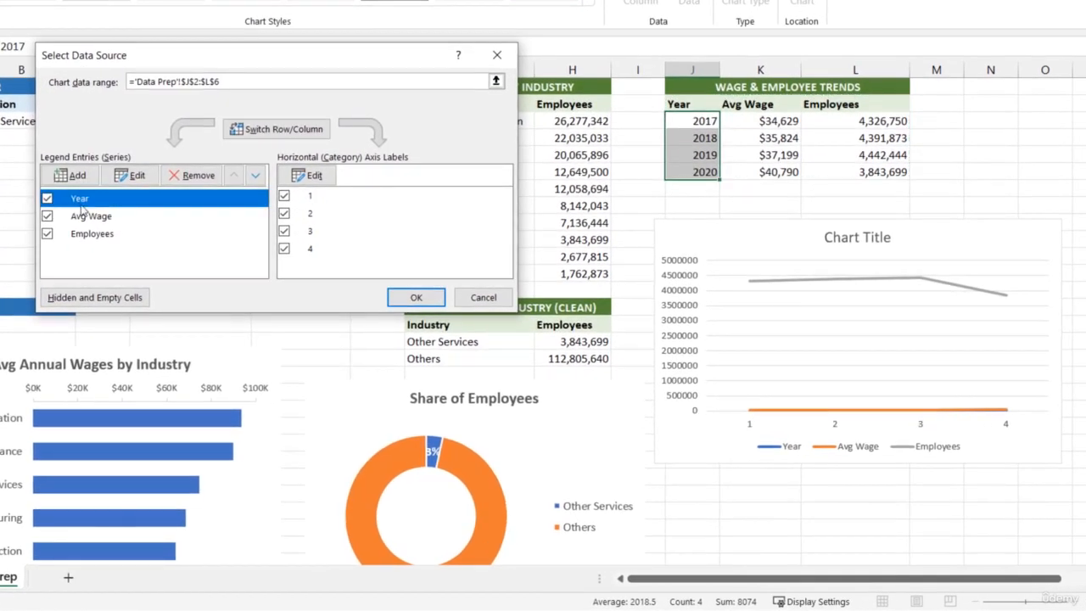
{"action": "left_click", "coordinate": [192, 175]}
{"action": "left_click", "coordinate": [100, 200]}
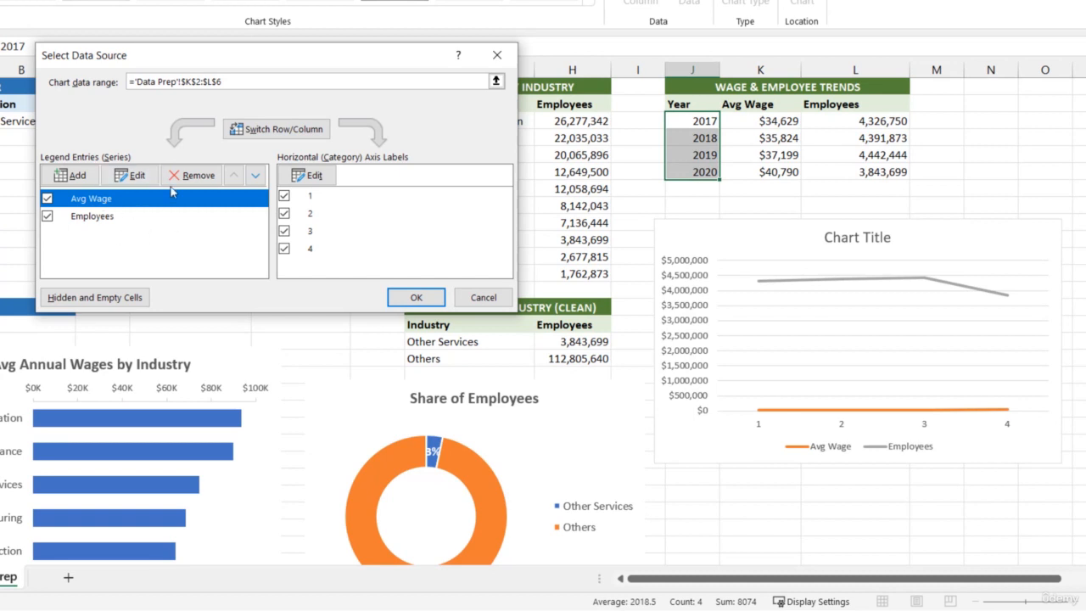
Step: Set the trends chart's horizontal axis labels to the years in J3:J6 and apply the data source changes
{"action": "left_click", "coordinate": [309, 176]}
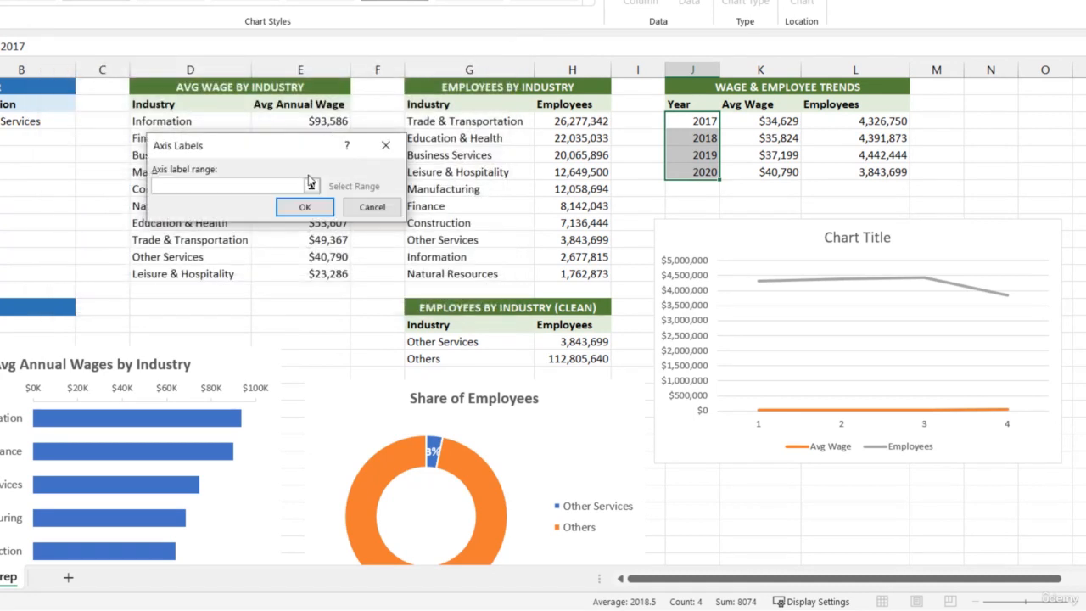
{"action": "left_click_drag", "start_coordinate": [688, 119], "coordinate": [691, 171]}
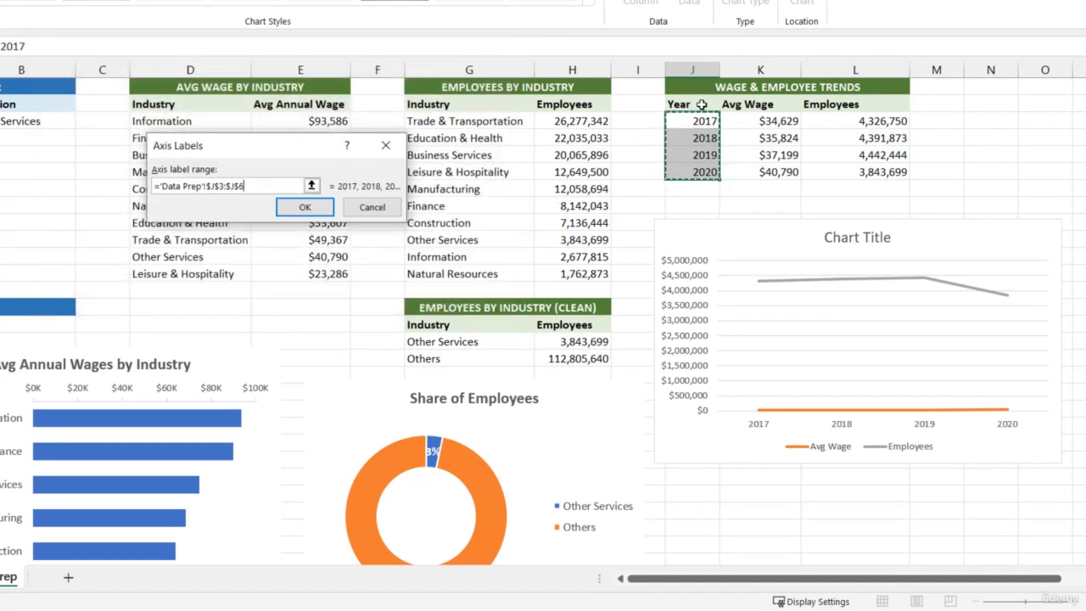
{"action": "left_click", "coordinate": [304, 207]}
{"action": "left_click", "coordinate": [155, 216]}
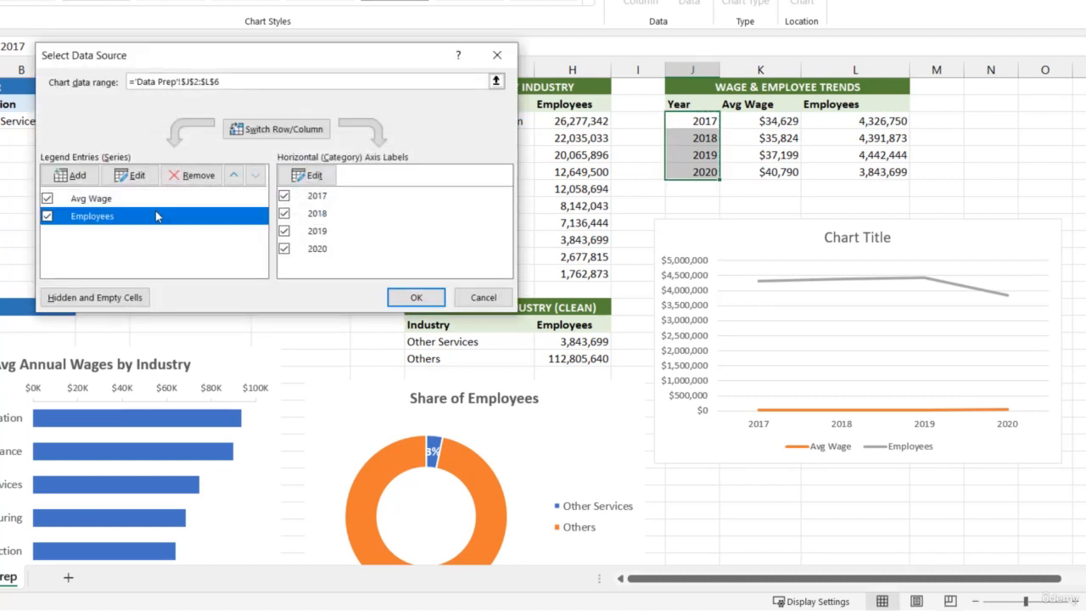
{"action": "left_click", "coordinate": [226, 201]}
{"action": "left_click", "coordinate": [217, 212]}
{"action": "left_click", "coordinate": [221, 205]}
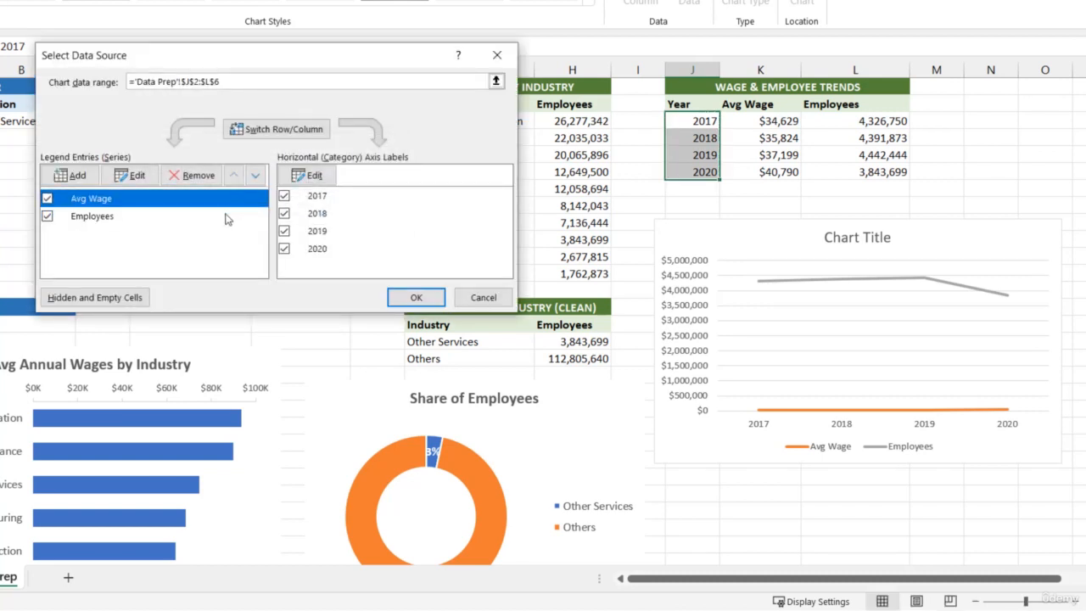
{"action": "left_click", "coordinate": [226, 217]}
{"action": "left_click", "coordinate": [239, 204]}
{"action": "left_click", "coordinate": [404, 300]}
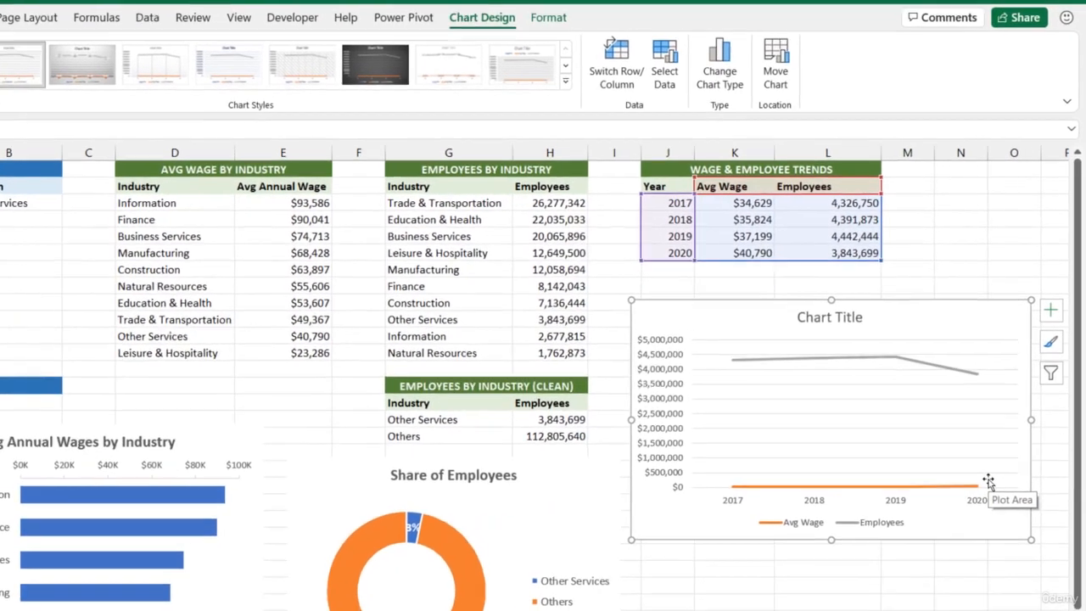
Step: Plot the Employees series of the trends chart on the secondary axis
{"action": "left_click", "coordinate": [854, 363]}
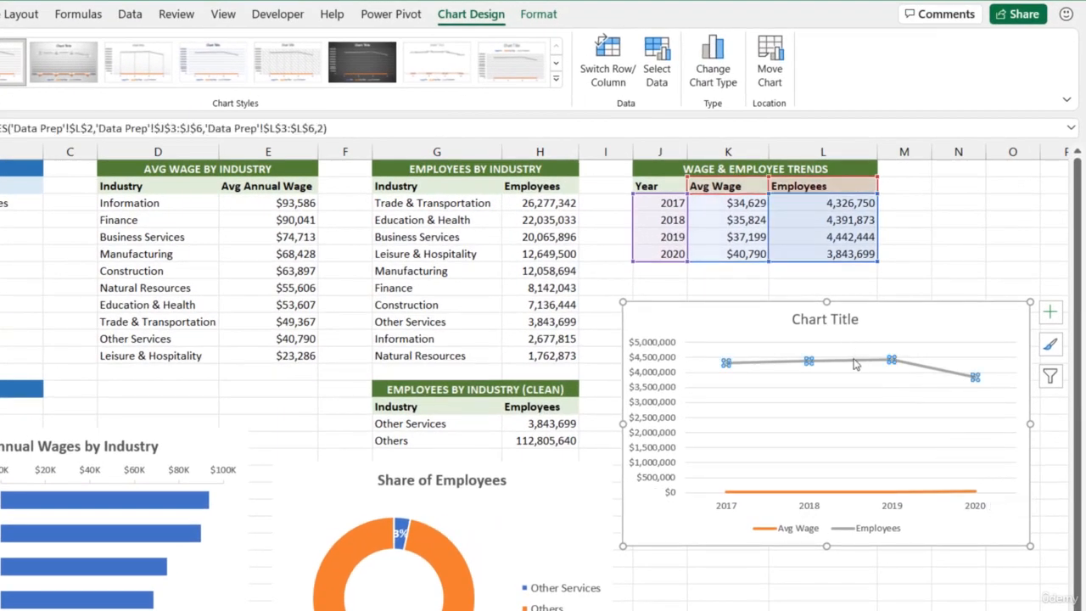
{"action": "right_click", "coordinate": [856, 363]}
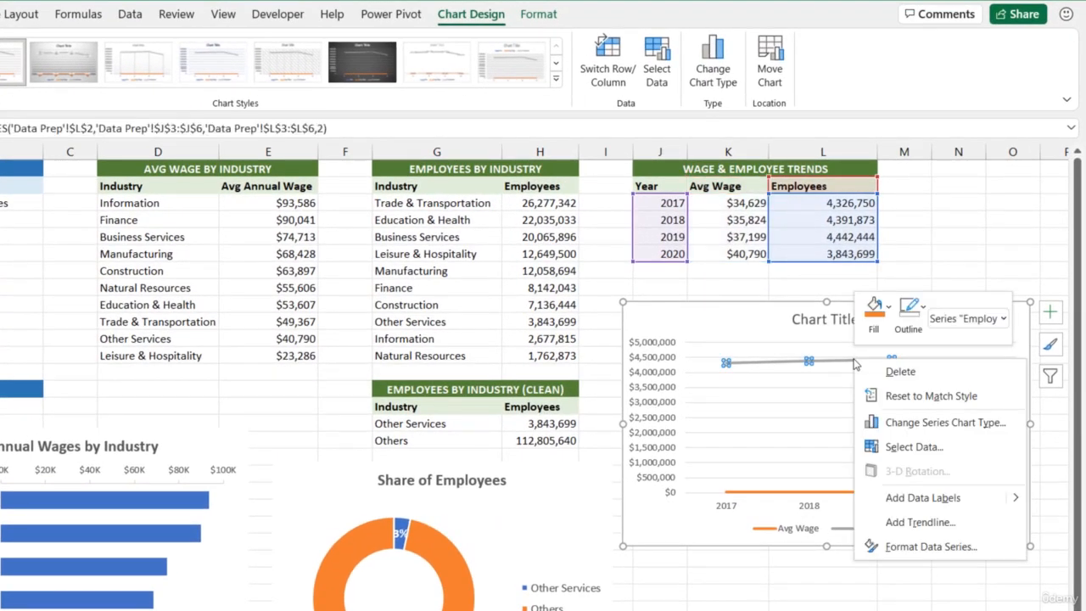
{"action": "left_click", "coordinate": [929, 549]}
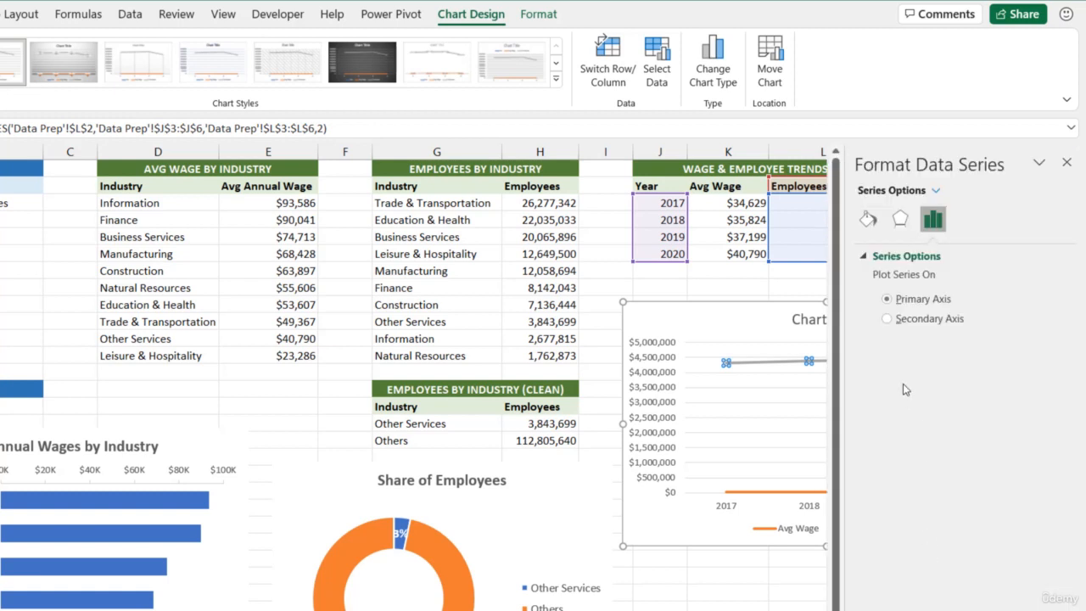
{"action": "left_click", "coordinate": [887, 319]}
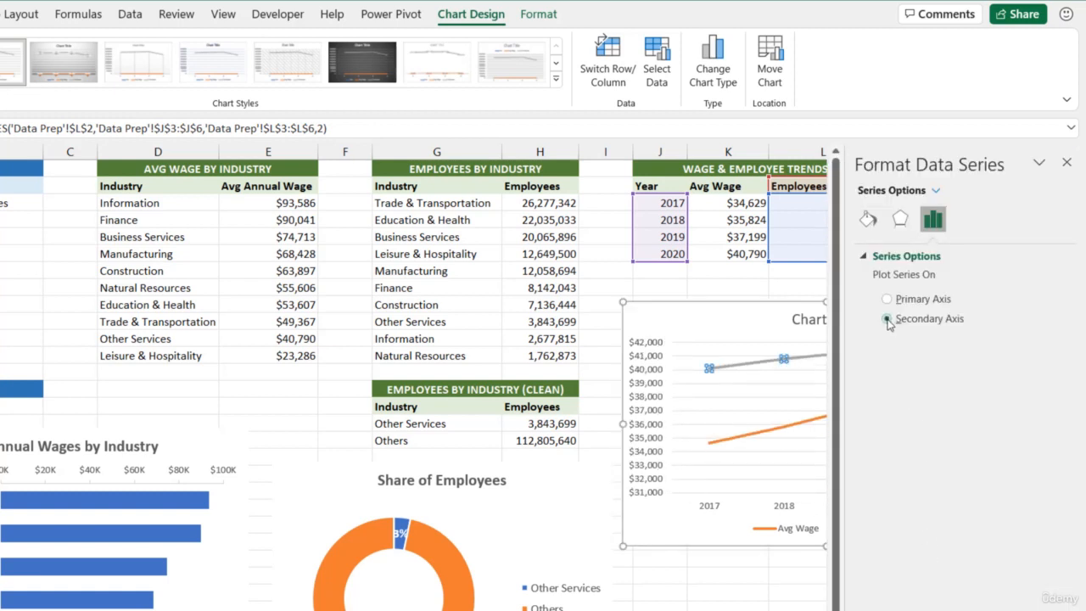
{"action": "left_click", "coordinate": [1067, 163]}
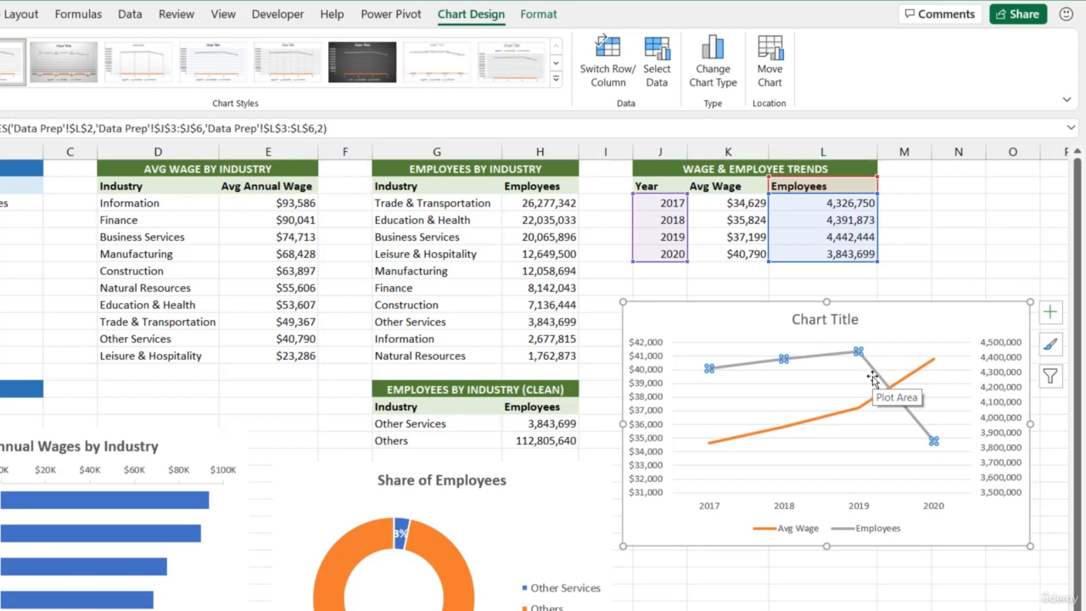
Step: Change the Employees series to Clustered Column in a custom combination chart, leaving Avg Wage as a line
{"action": "left_click", "coordinate": [914, 318]}
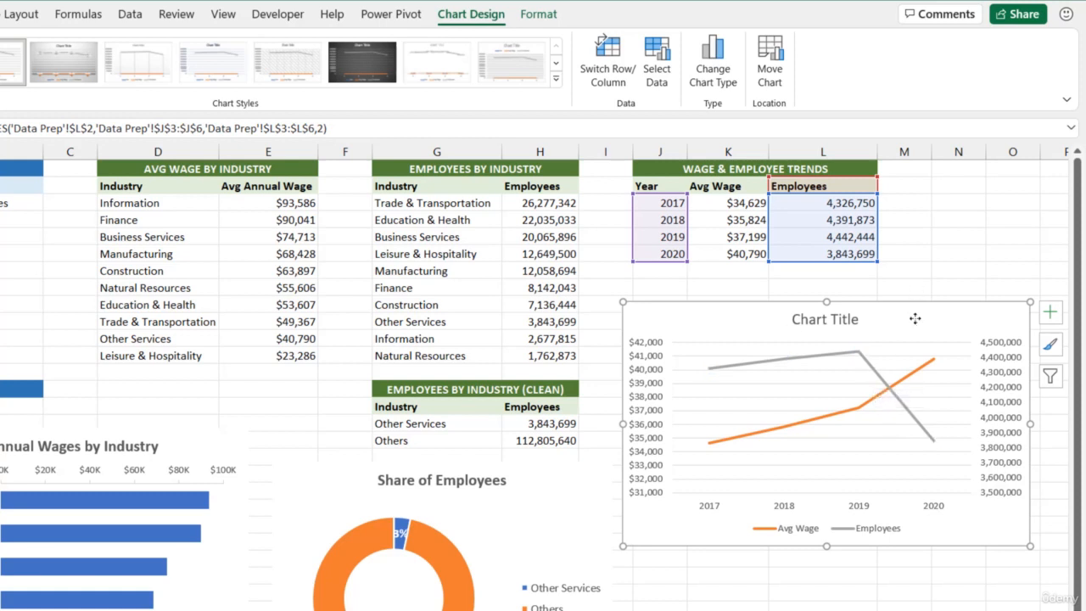
{"action": "left_click", "coordinate": [713, 77]}
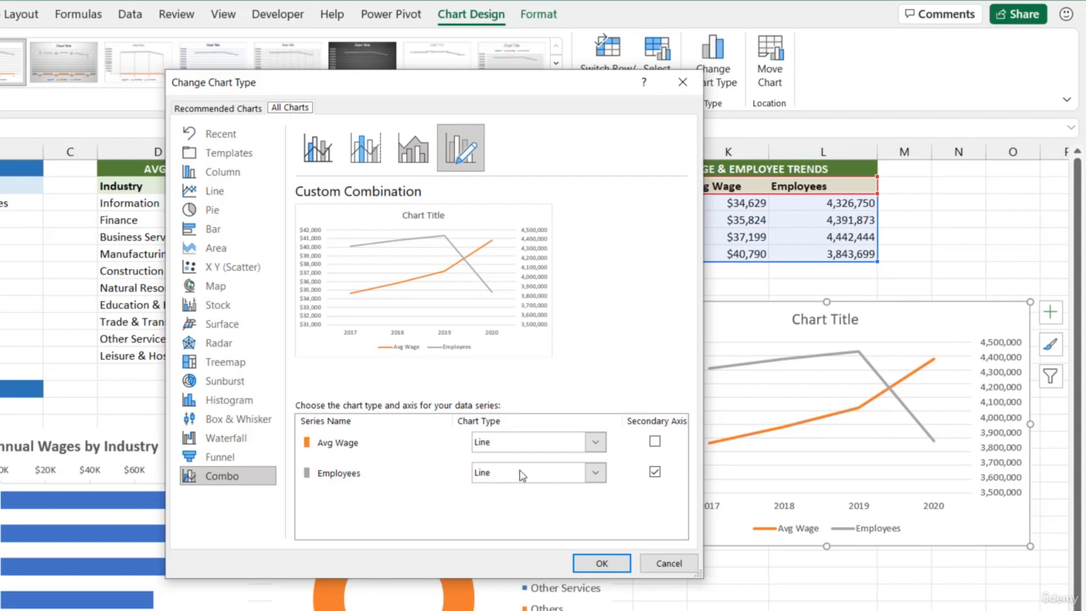
{"action": "left_click", "coordinate": [598, 473]}
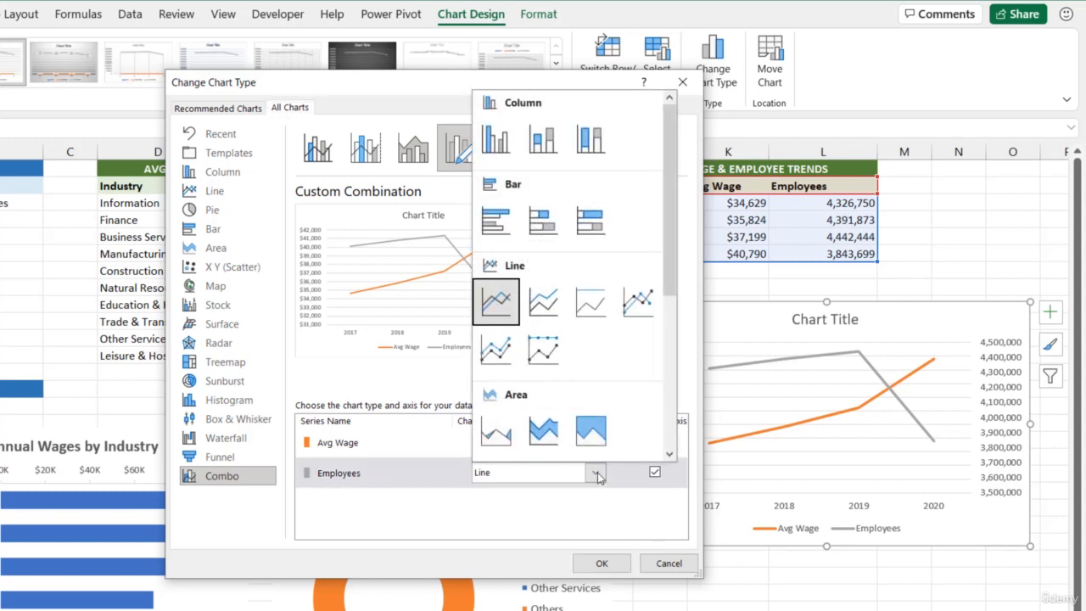
{"action": "left_click", "coordinate": [493, 157]}
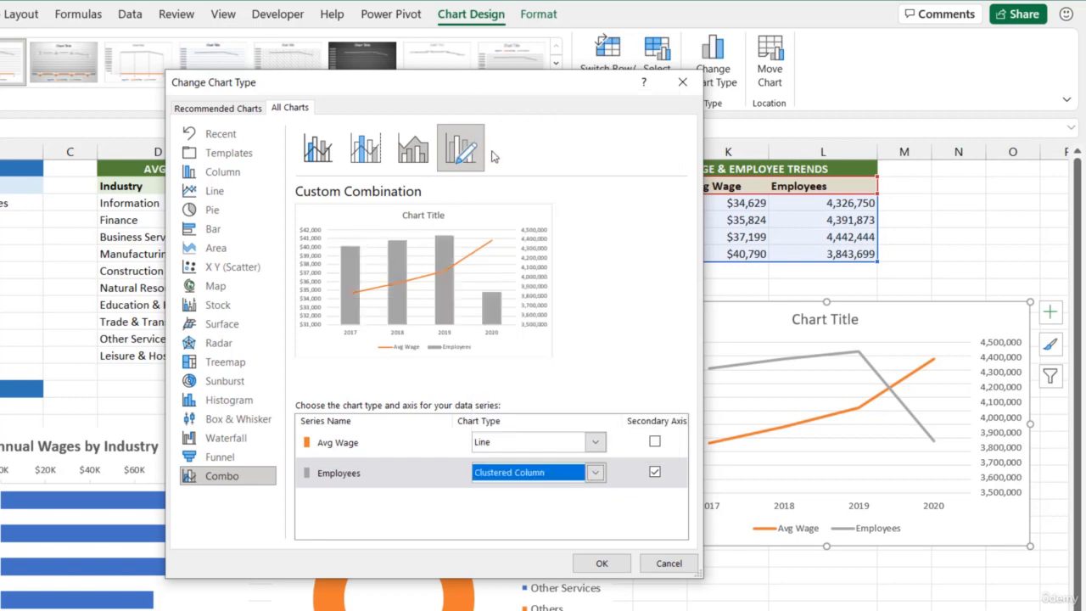
{"action": "left_click", "coordinate": [609, 573]}
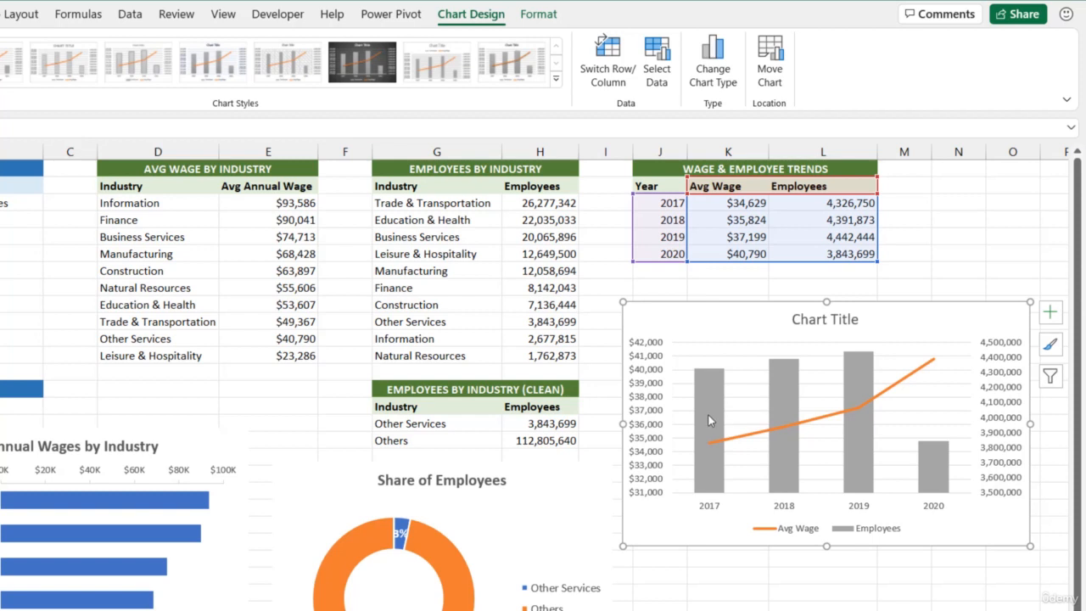
Step: Set the minimum bound of the trends chart's secondary vertical axis to 0
{"action": "mouse_move", "coordinate": [710, 420]}
{"action": "mouse_move", "coordinate": [931, 366]}
{"action": "mouse_move", "coordinate": [951, 485]}
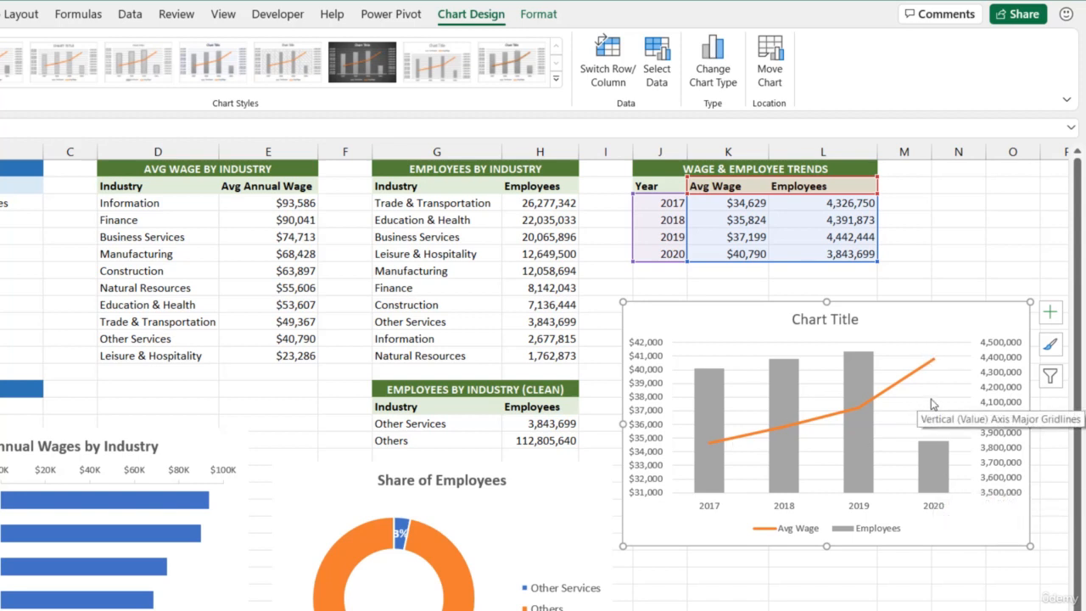
{"action": "mouse_move", "coordinate": [872, 471]}
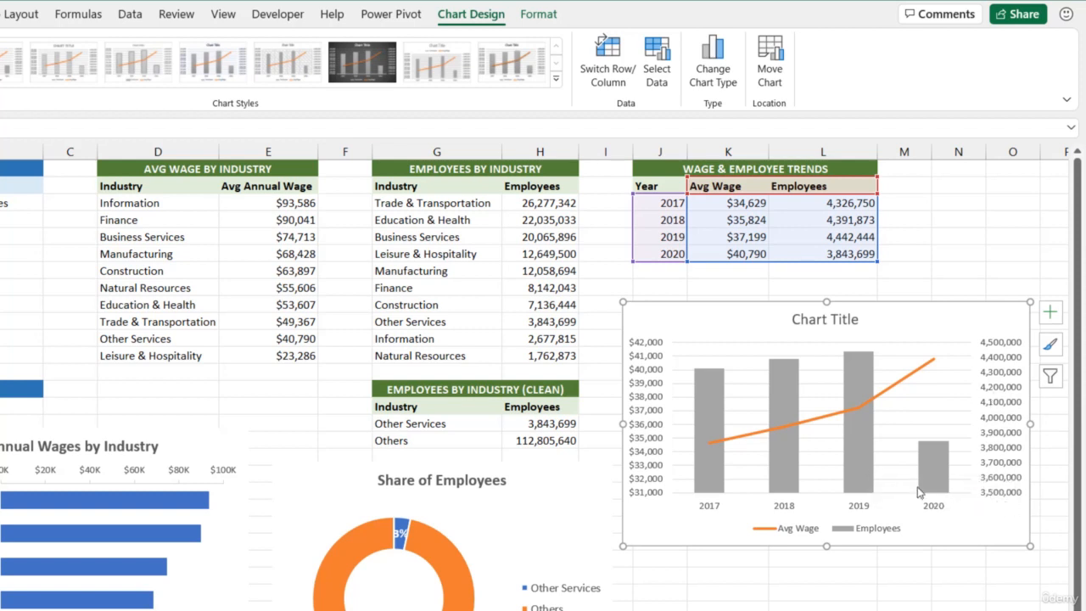
{"action": "left_click", "coordinate": [1002, 494]}
{"action": "right_click", "coordinate": [1004, 496]}
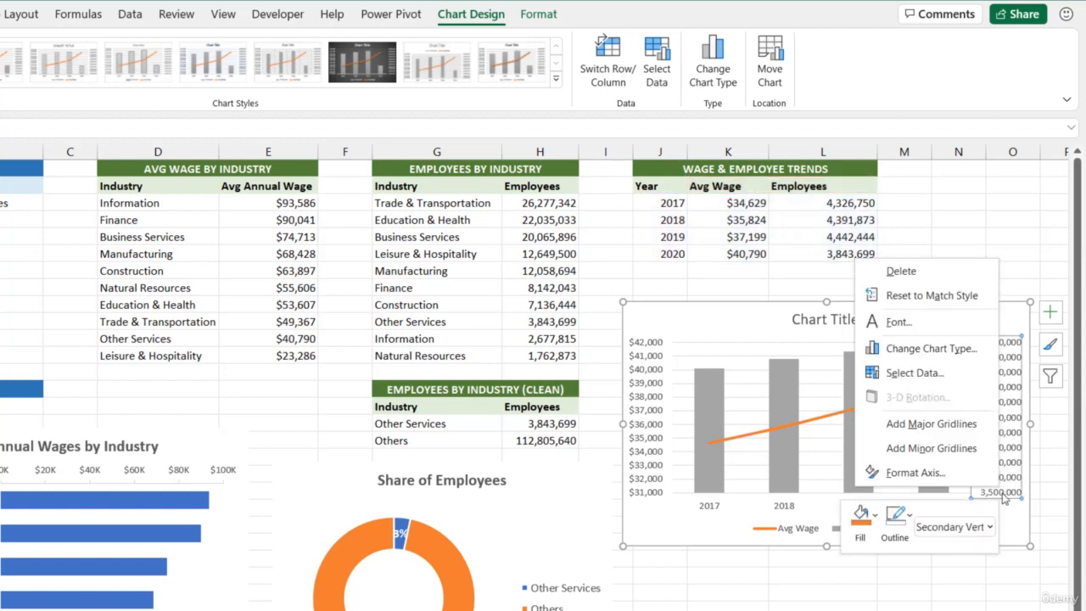
{"action": "left_click", "coordinate": [933, 472]}
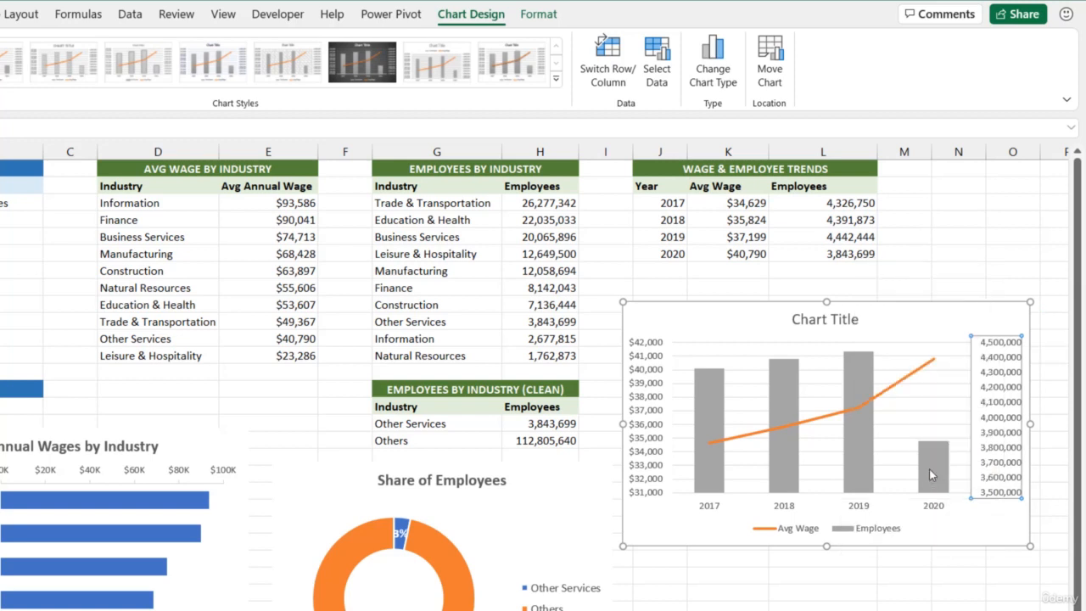
{"action": "left_click_drag", "start_coordinate": [1001, 293], "coordinate": [910, 306]}
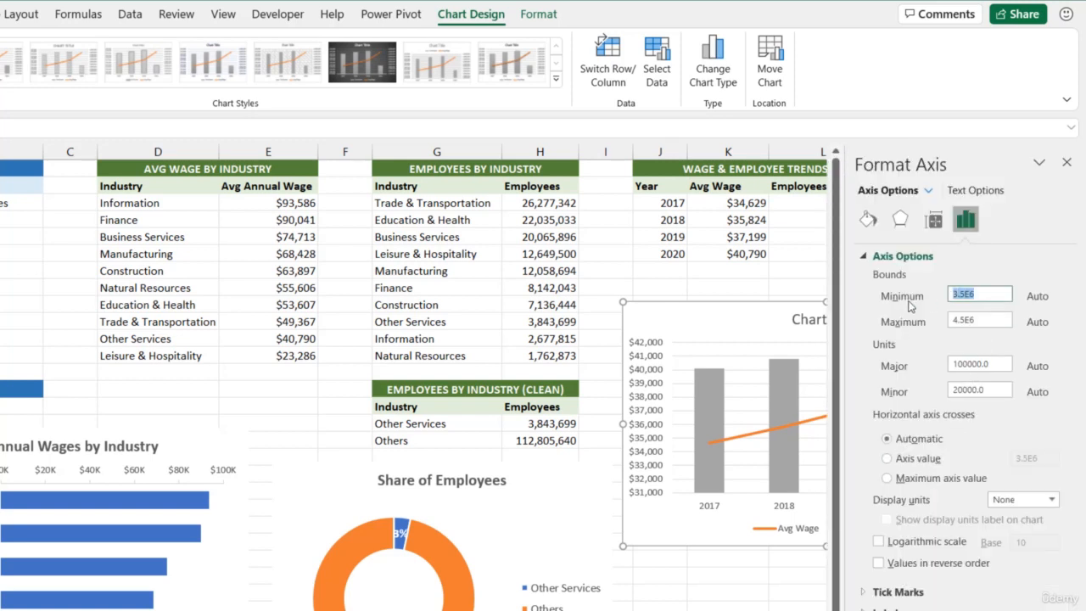
{"action": "type", "text": "0"}
{"action": "key", "text": "Return"}
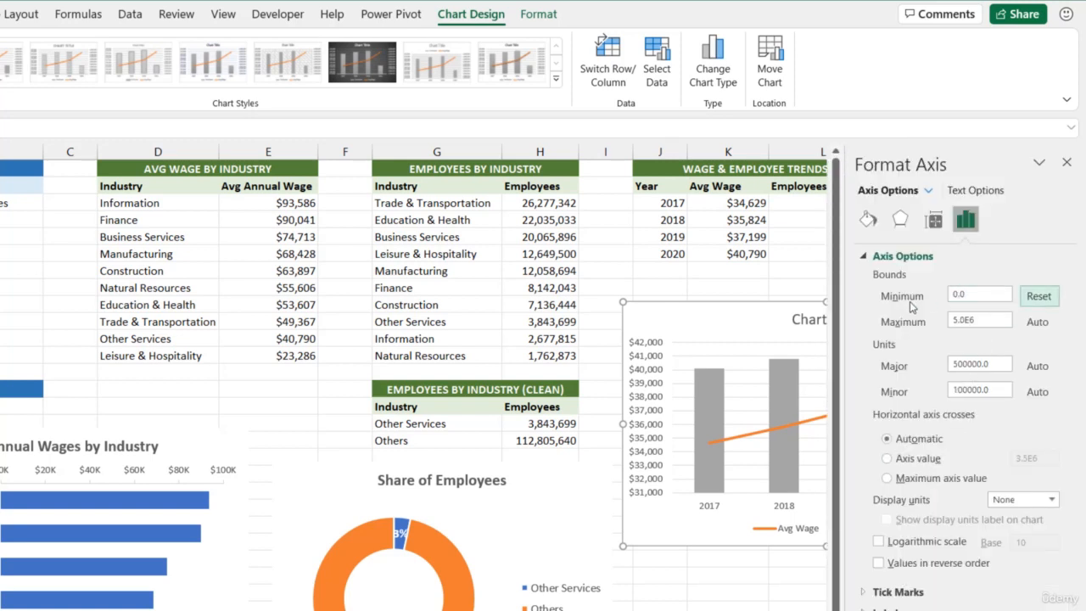
{"action": "left_click", "coordinate": [1067, 162]}
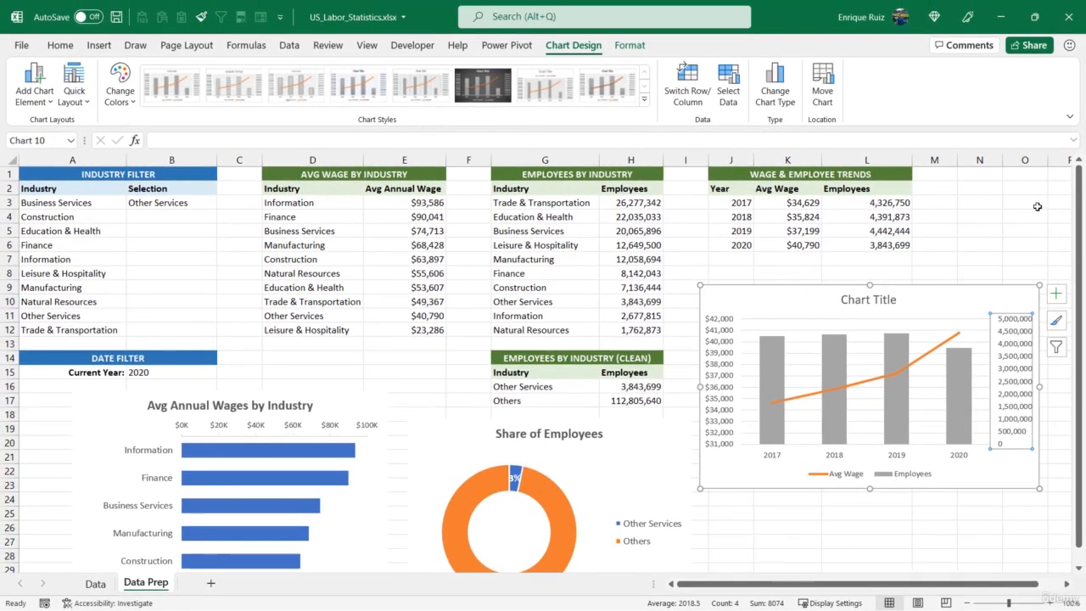
Step: Increase the font size of the trends chart's horizontal year labels to 10.5
{"action": "left_click", "coordinate": [629, 45]}
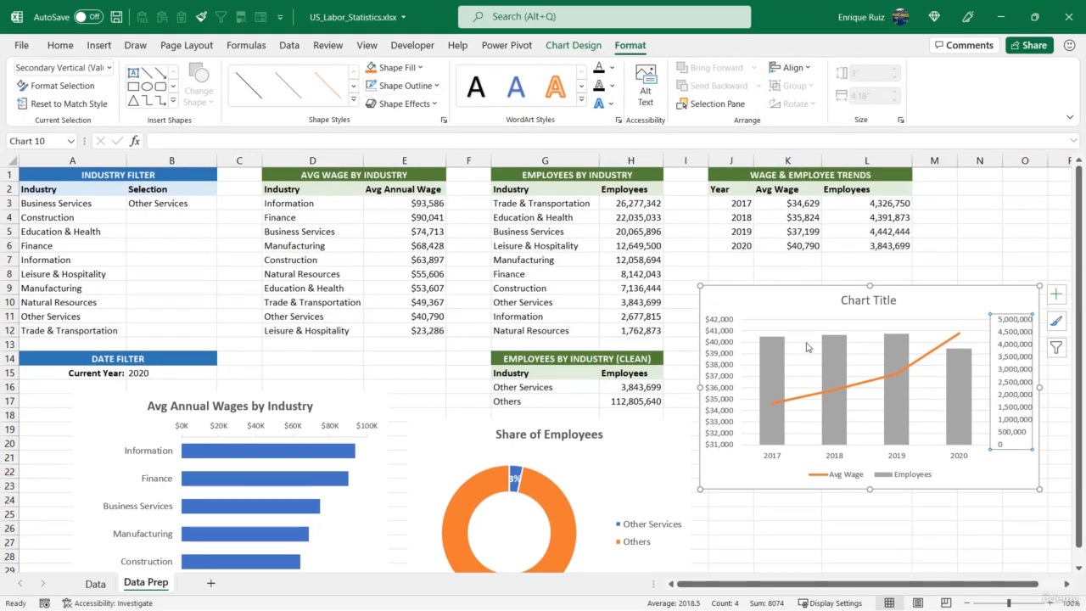
{"action": "left_click", "coordinate": [815, 366]}
{"action": "key", "text": "Escape"}
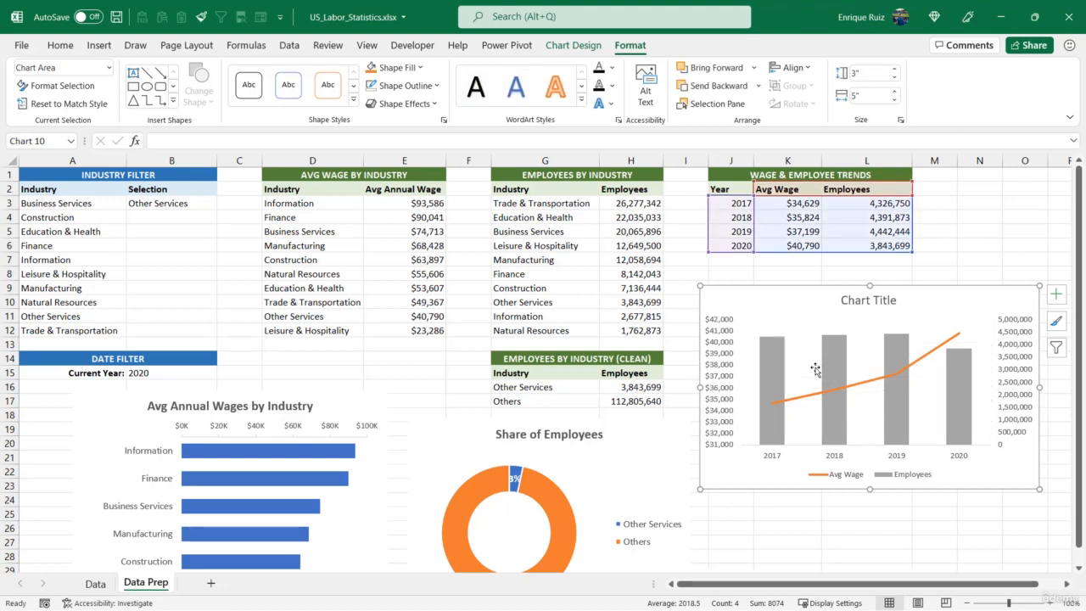
{"action": "left_click", "coordinate": [770, 458]}
{"action": "left_click", "coordinate": [61, 45]}
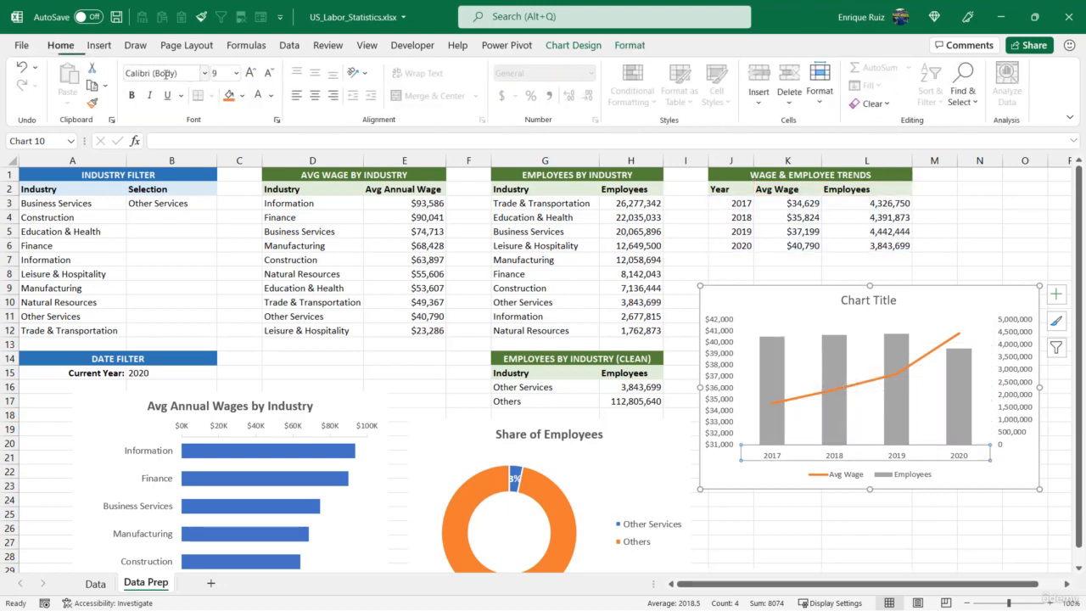
{"action": "left_click", "coordinate": [252, 75]}
{"action": "left_click", "coordinate": [252, 75]}
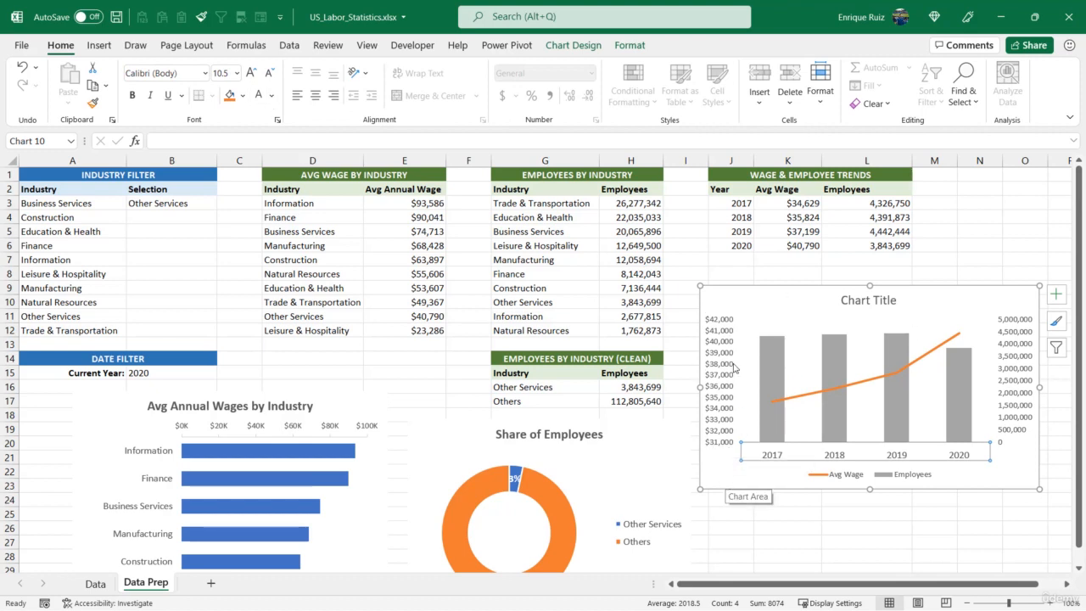
Step: Add a primary vertical axis title to the trends chart
{"action": "left_click", "coordinate": [782, 282]}
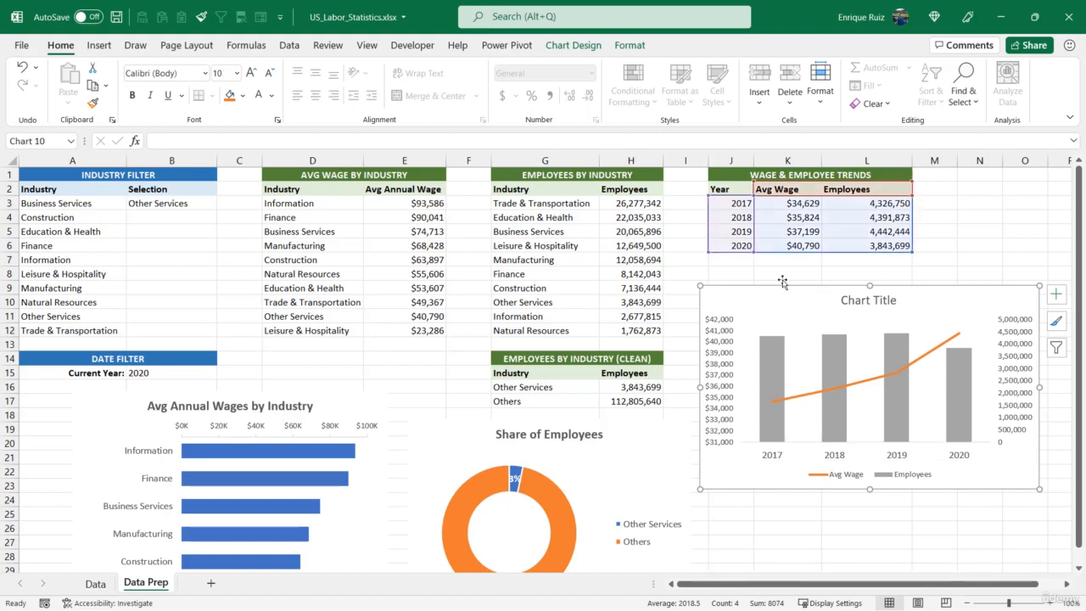
{"action": "left_click", "coordinate": [632, 46]}
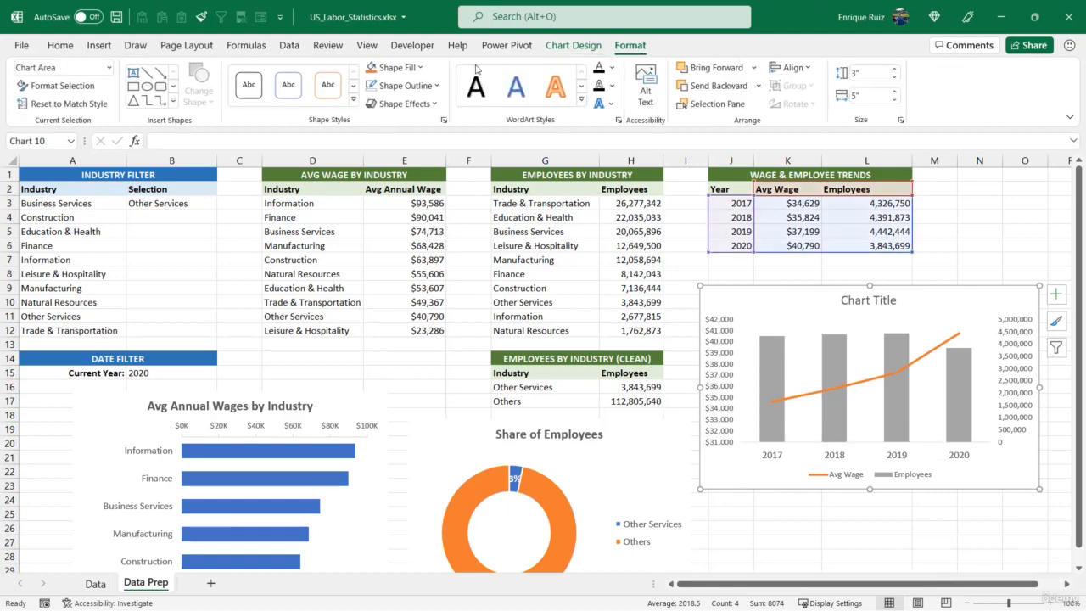
{"action": "left_click", "coordinate": [573, 45]}
{"action": "left_click", "coordinate": [34, 85]}
{"action": "mouse_move", "coordinate": [85, 151]}
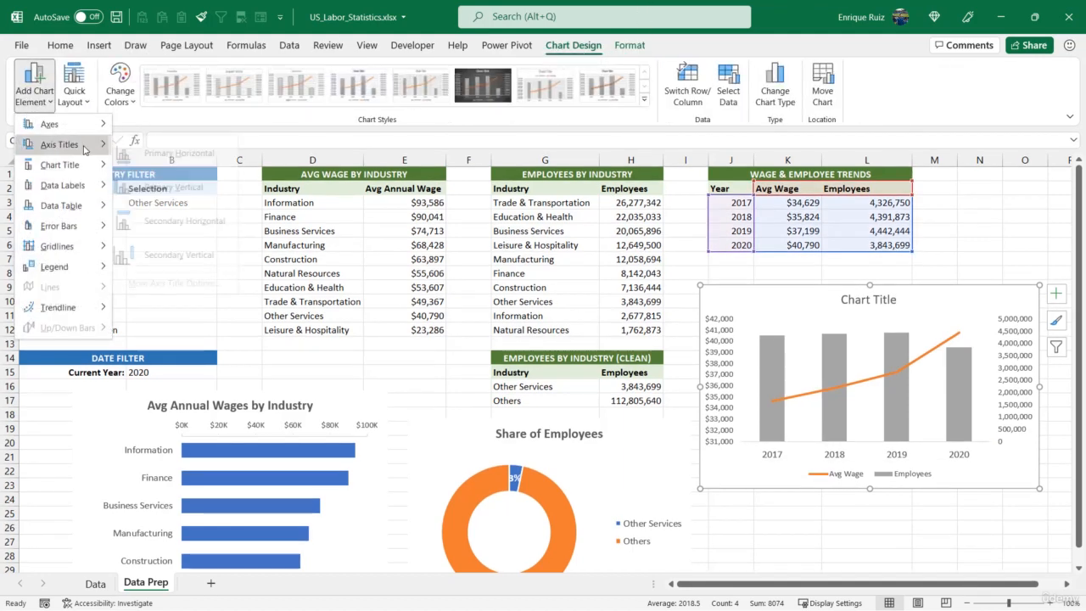
{"action": "left_click", "coordinate": [174, 186]}
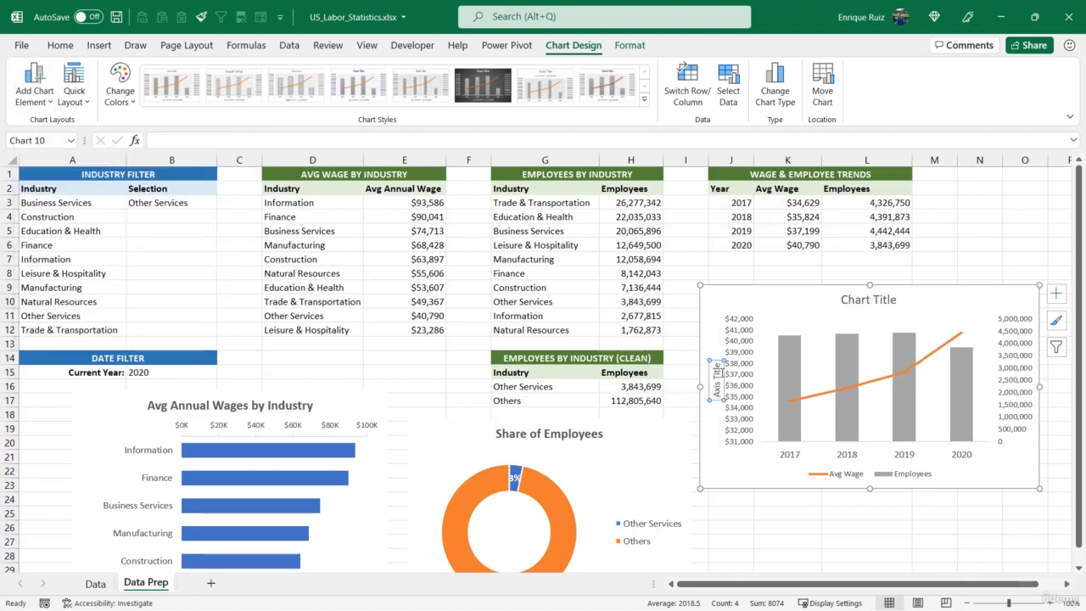
Step: Change the primary vertical axis title to "Average Annual Wages" and nudge it slightly away from the axis labels
{"action": "triple_click", "coordinate": [718, 373]}
{"action": "type", "text": "Average"}
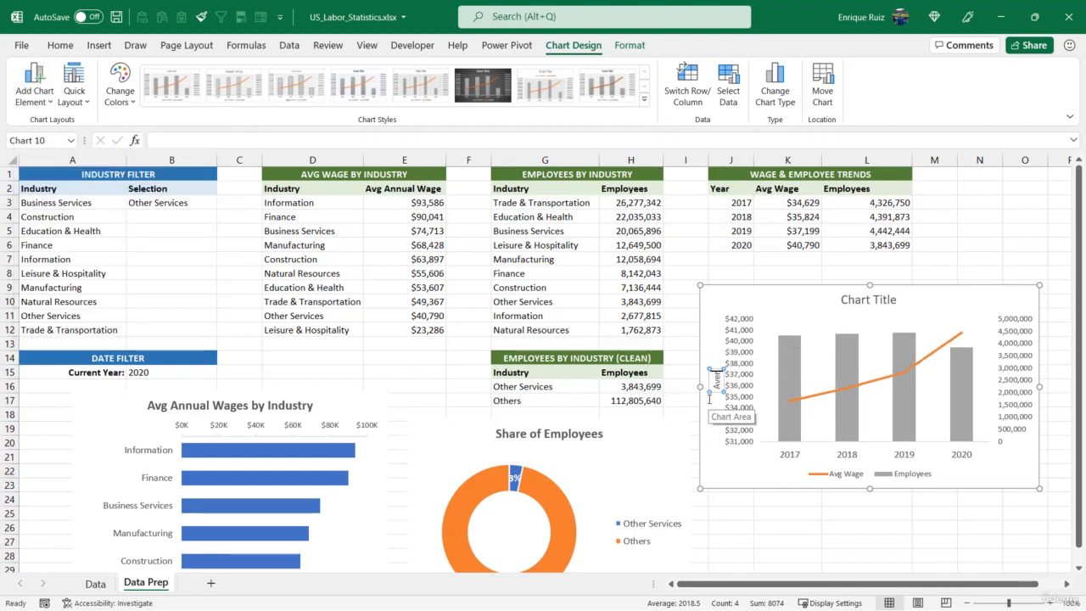
{"action": "type", "text": " Annual Wages"}
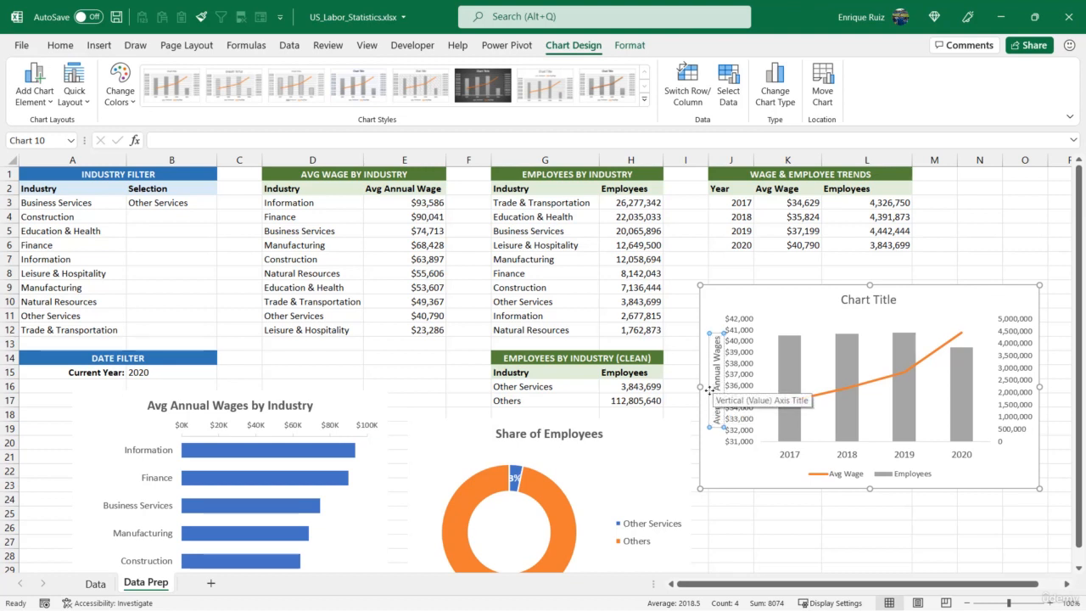
{"action": "left_click", "coordinate": [710, 388]}
{"action": "left_click_drag", "start_coordinate": [703, 387], "coordinate": [700, 388]}
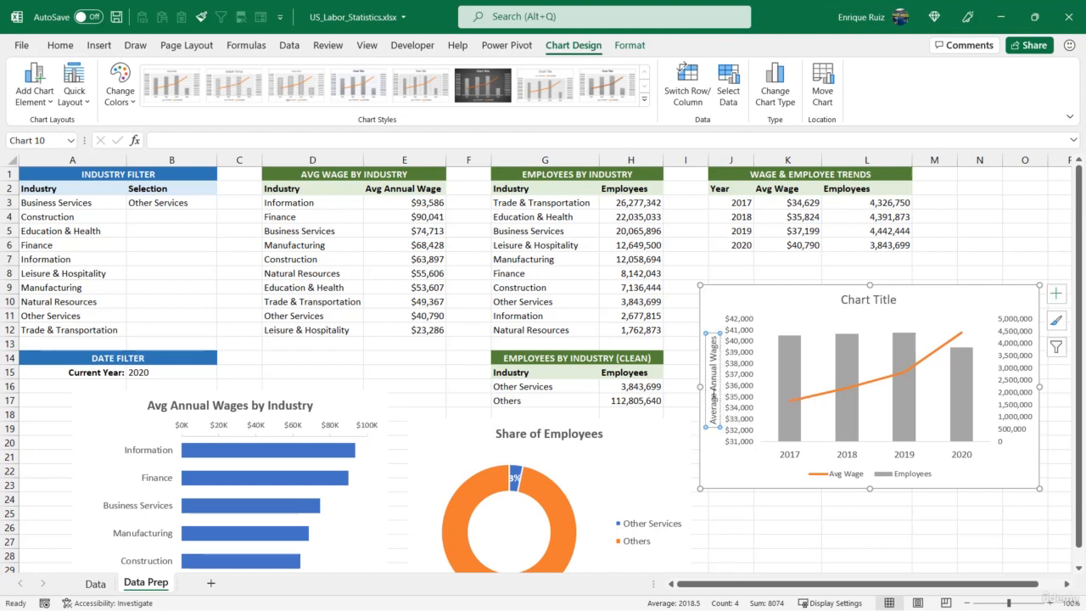
Step: Add a secondary vertical axis title to the trends chart
{"action": "left_click", "coordinate": [34, 85]}
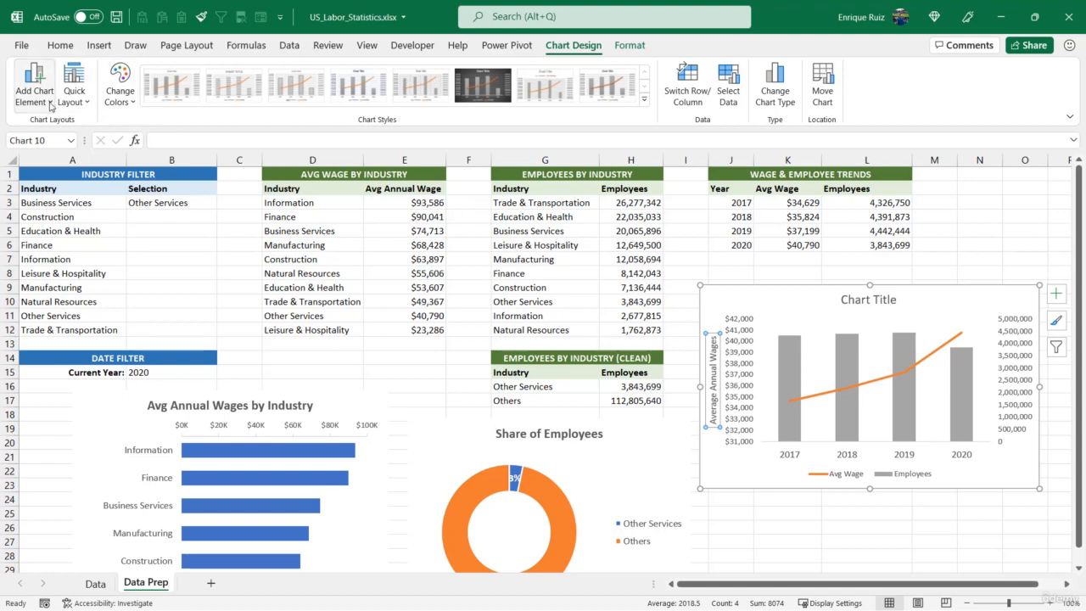
{"action": "mouse_move", "coordinate": [82, 154]}
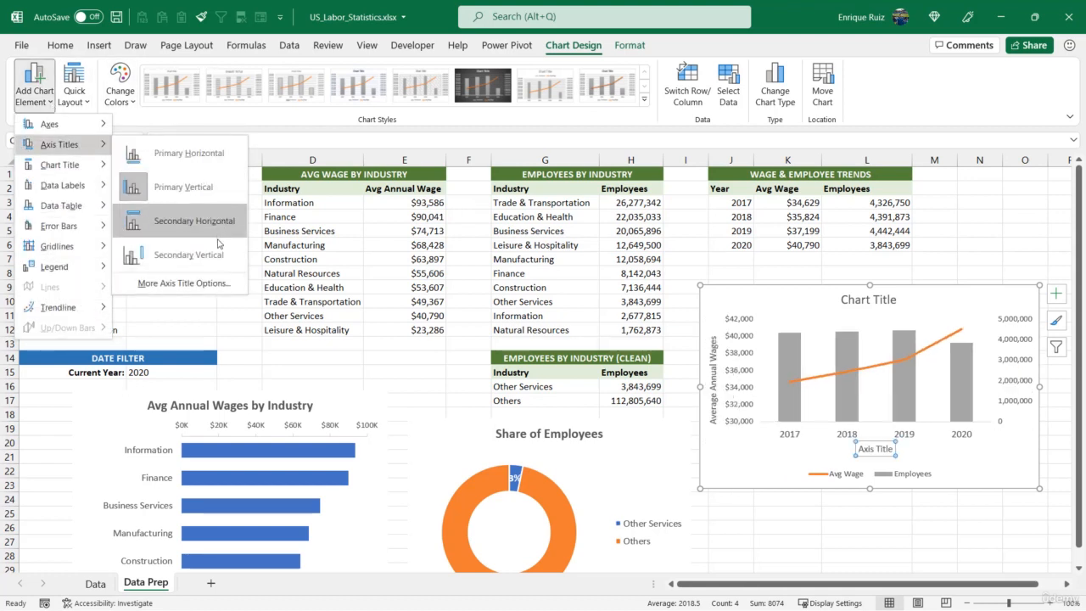
{"action": "left_click", "coordinate": [189, 255]}
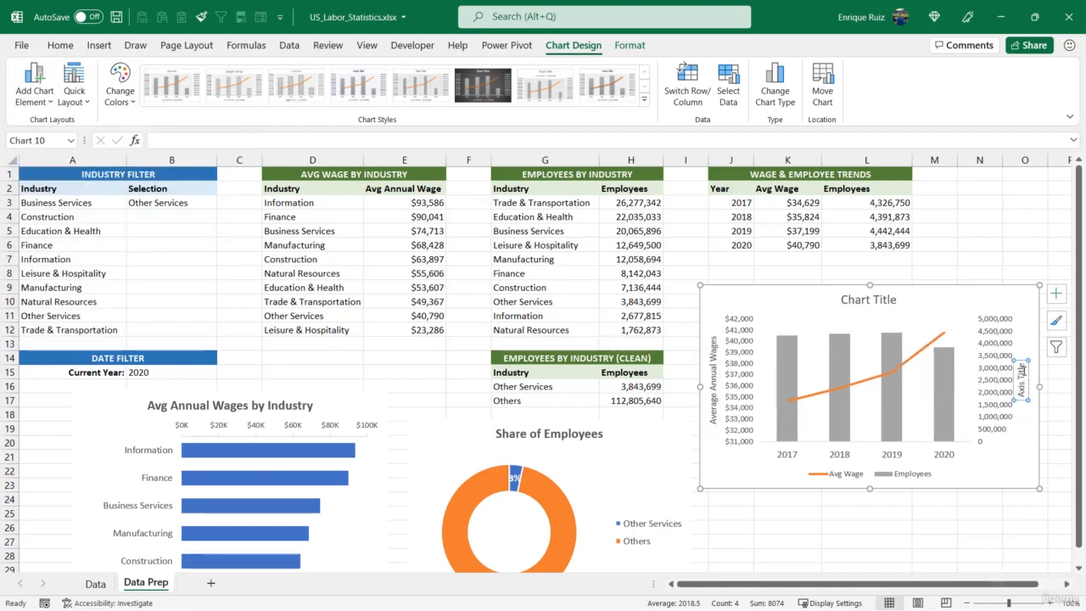
Step: Change the secondary vertical axis title to "Employees" and nudge it slightly away from the axis labels
{"action": "left_click", "coordinate": [1023, 371]}
{"action": "key", "text": "ctrl+a"}
{"action": "key", "text": "Delete"}
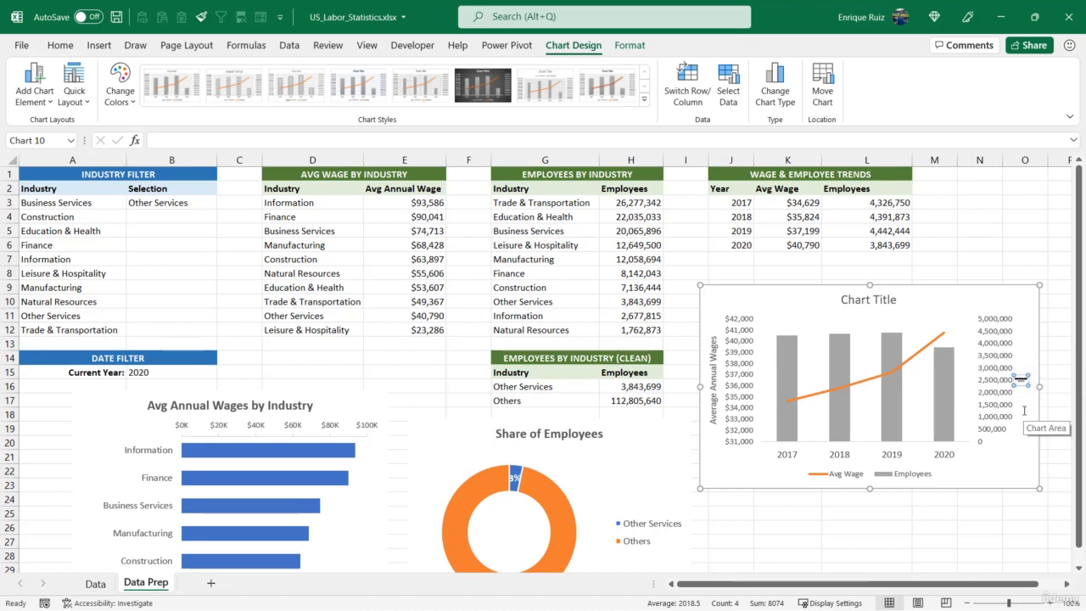
{"action": "type", "text": "Employees"}
{"action": "key", "text": "Escape"}
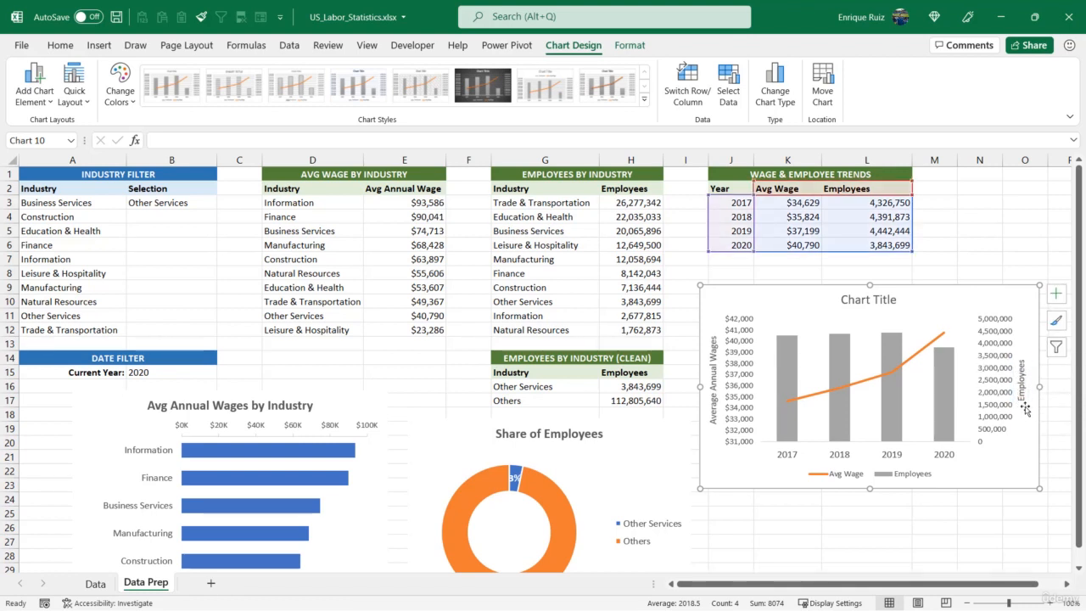
{"action": "left_click_drag", "start_coordinate": [1023, 388], "coordinate": [1029, 392]}
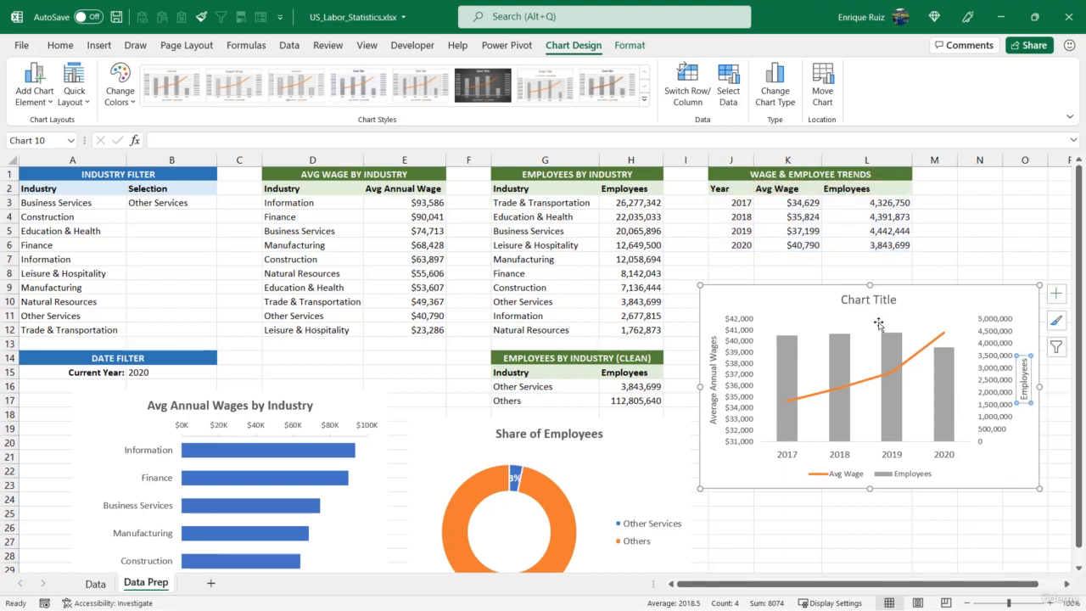
Step: Change the trends chart's title to "Wage & Employee Trends" and make it bold
{"action": "left_click", "coordinate": [850, 303]}
{"action": "left_click_drag", "start_coordinate": [843, 300], "coordinate": [931, 309]}
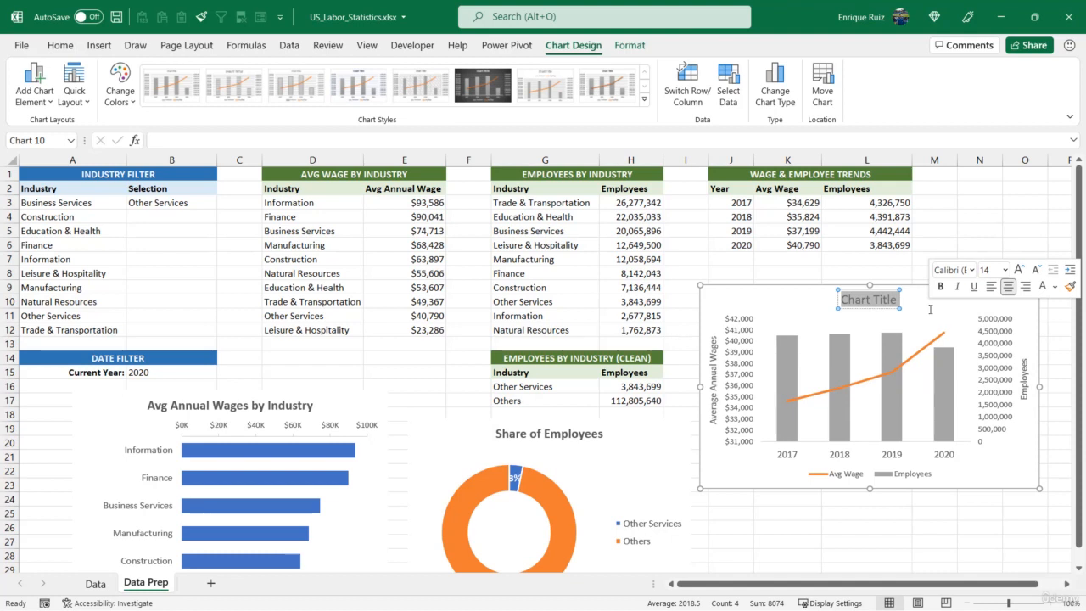
{"action": "type", "text": "Wage & W"}
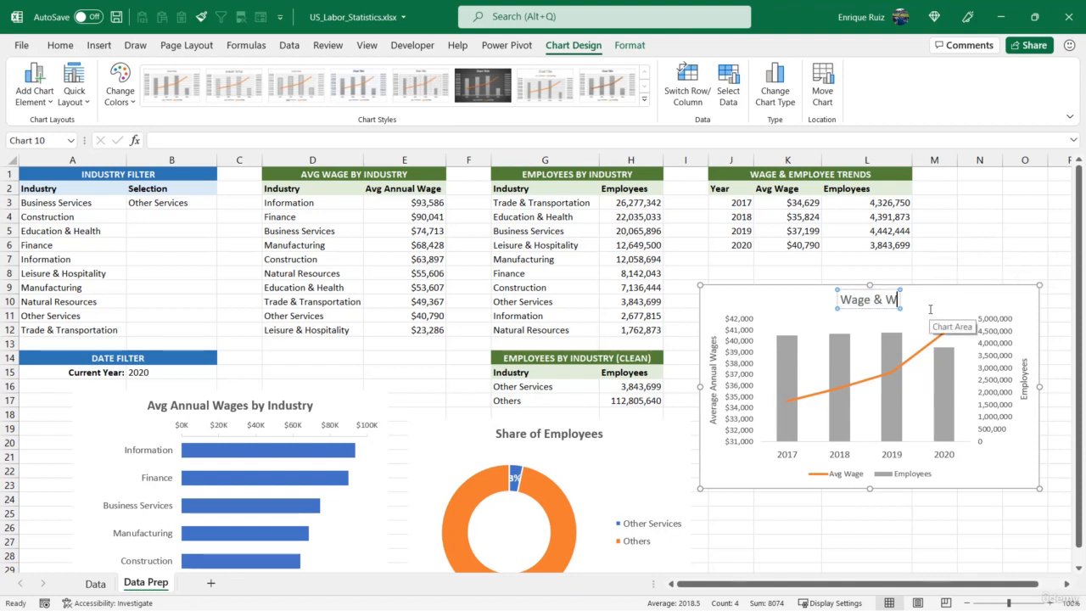
{"action": "key", "text": "BackSpace"}
{"action": "type", "text": "Employee Tren"}
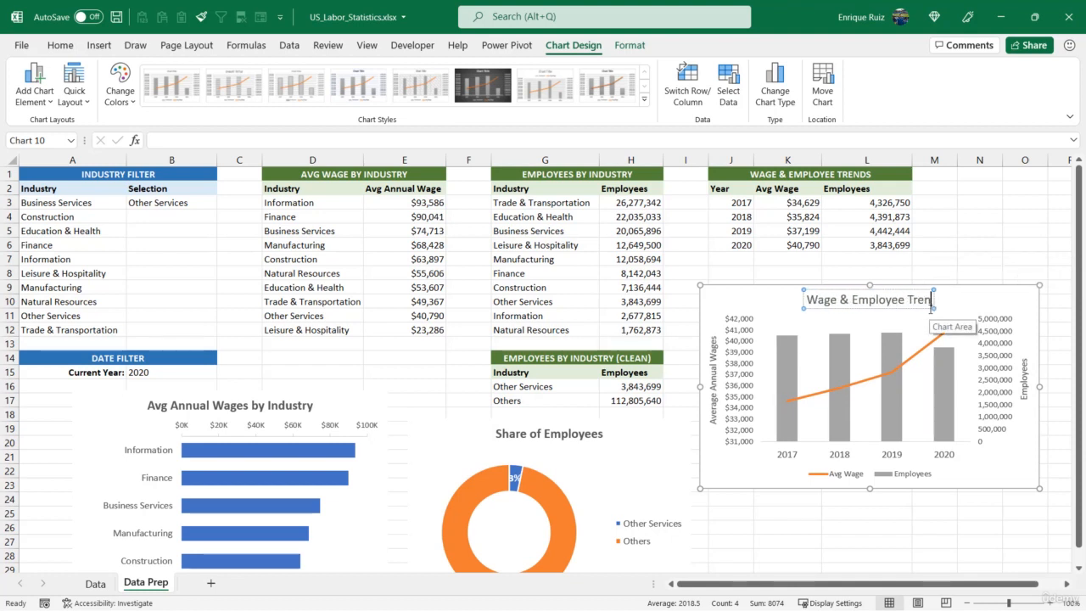
{"action": "type", "text": "ds"}
{"action": "key", "text": "Escape"}
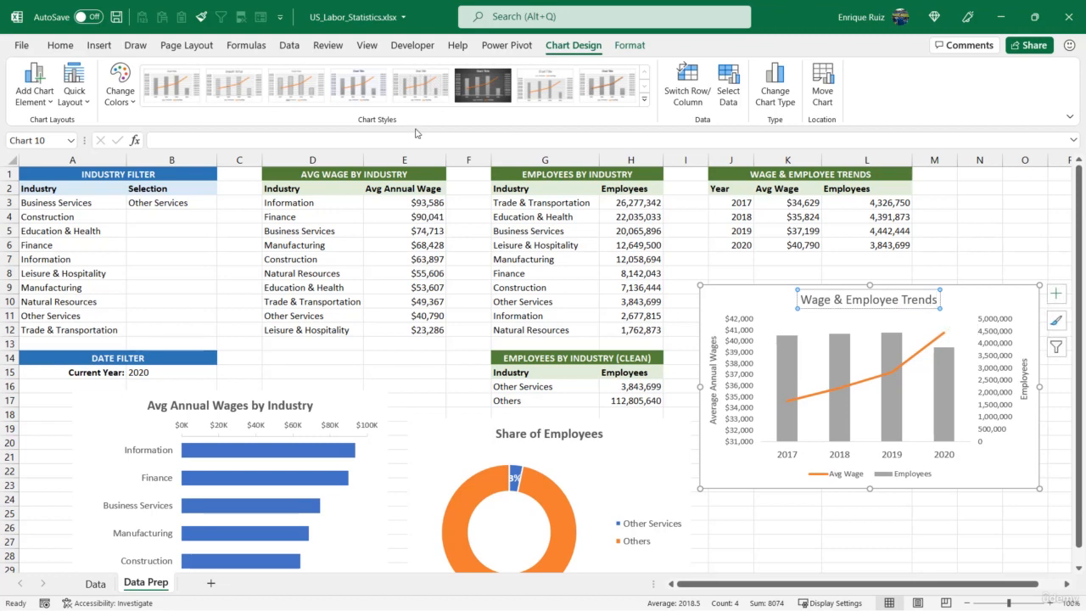
{"action": "left_click", "coordinate": [61, 45]}
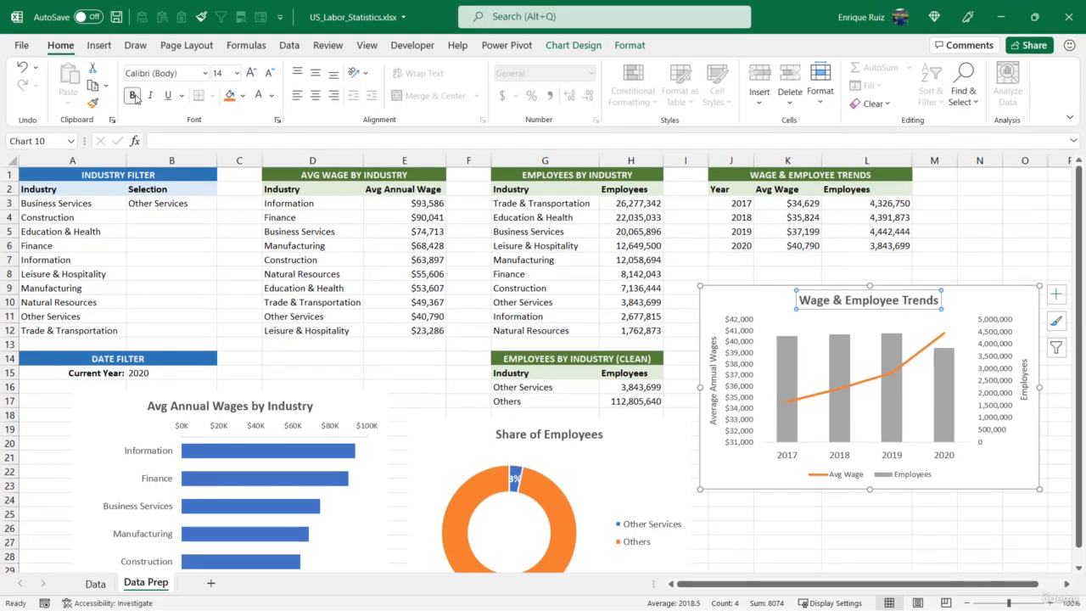
Step: Test the charts by switching the industry selection in B3 to Finance and subsequently to Business Services
{"action": "left_click", "coordinate": [195, 204]}
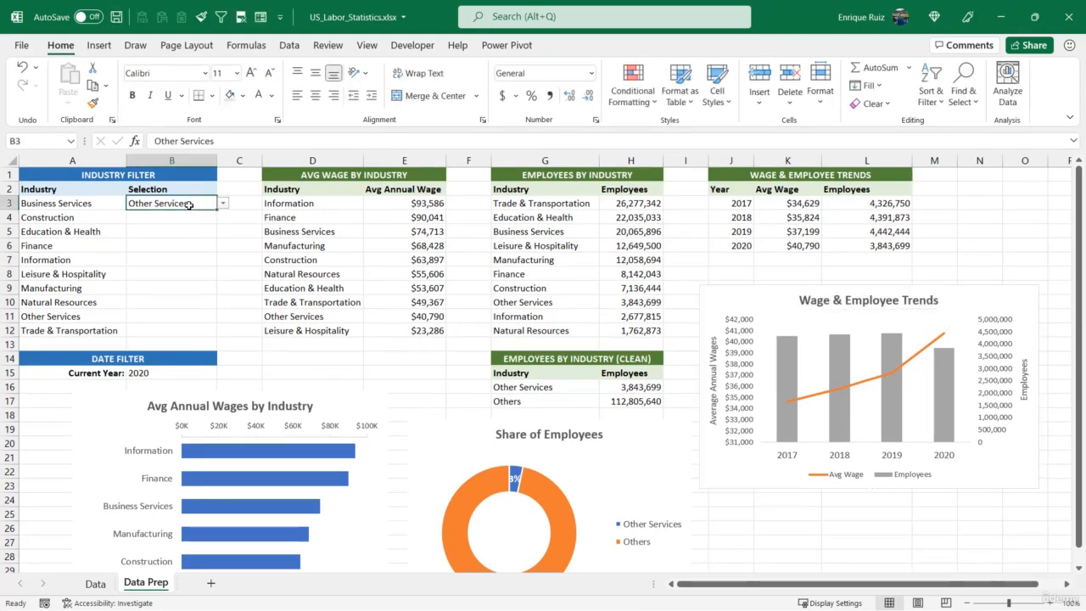
{"action": "left_click", "coordinate": [224, 204]}
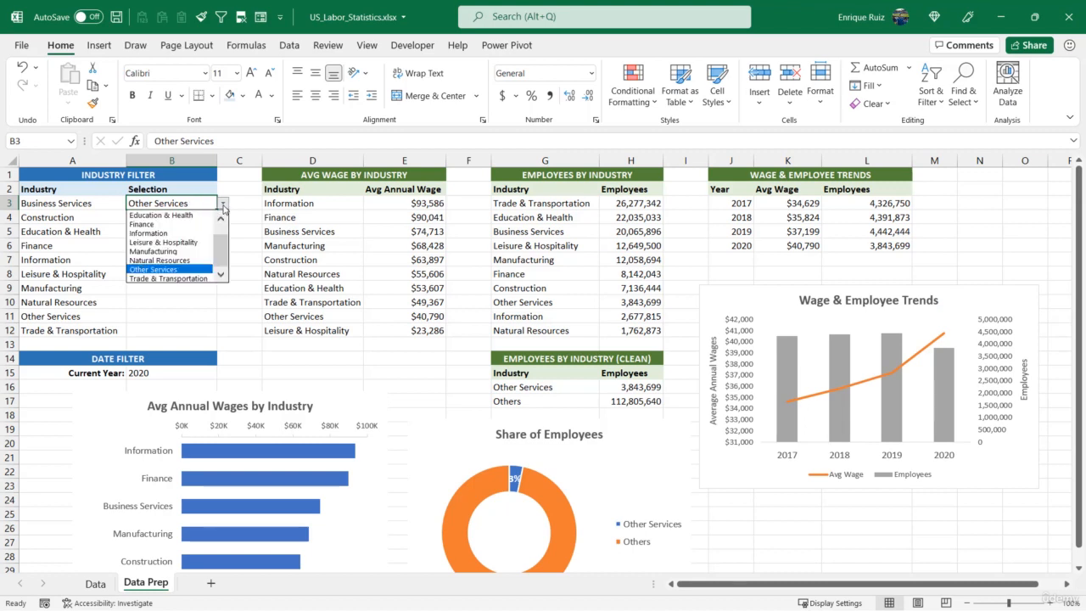
{"action": "left_click", "coordinate": [169, 224]}
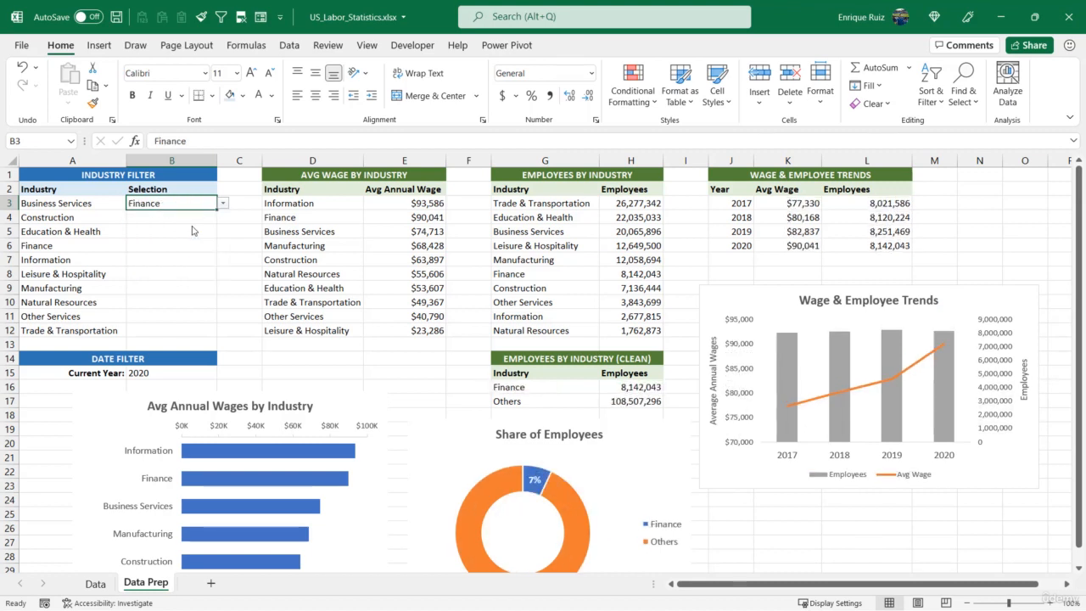
{"action": "left_click", "coordinate": [223, 204]}
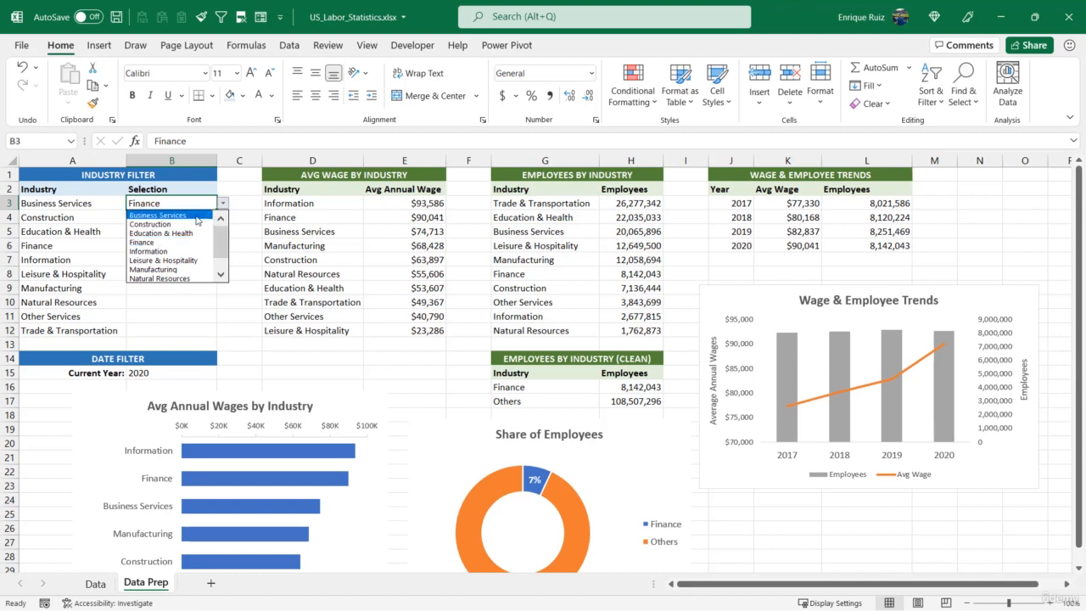
{"action": "left_click", "coordinate": [196, 219]}
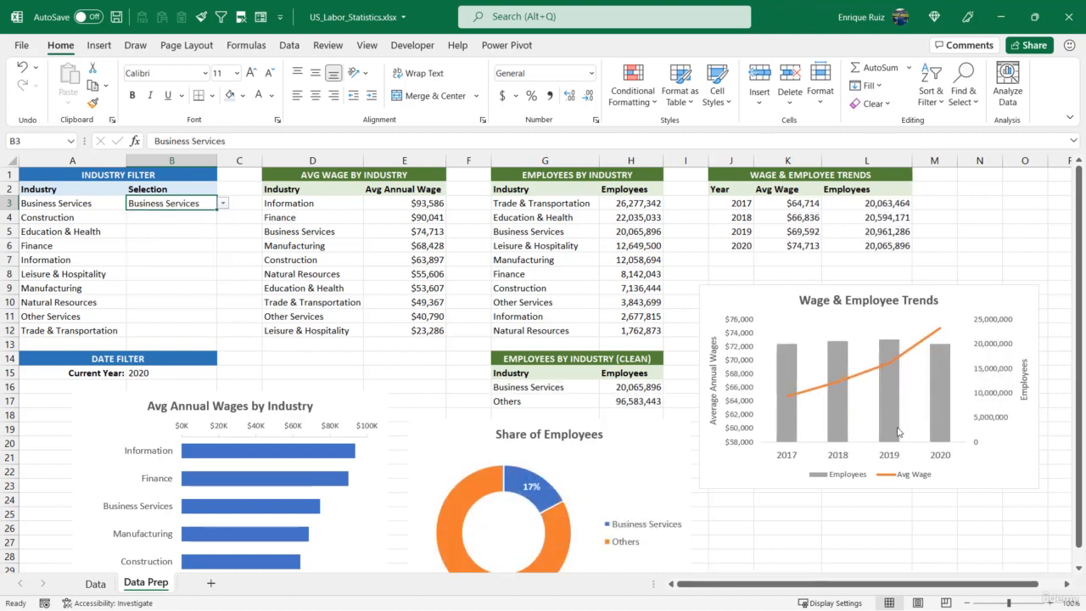
{"action": "mouse_move", "coordinate": [898, 433]}
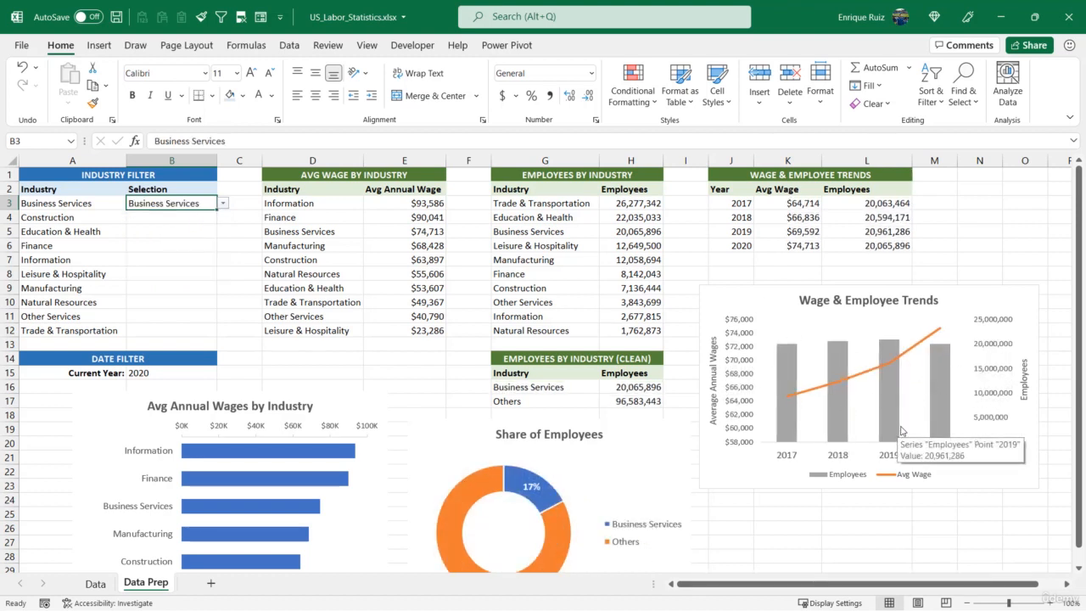